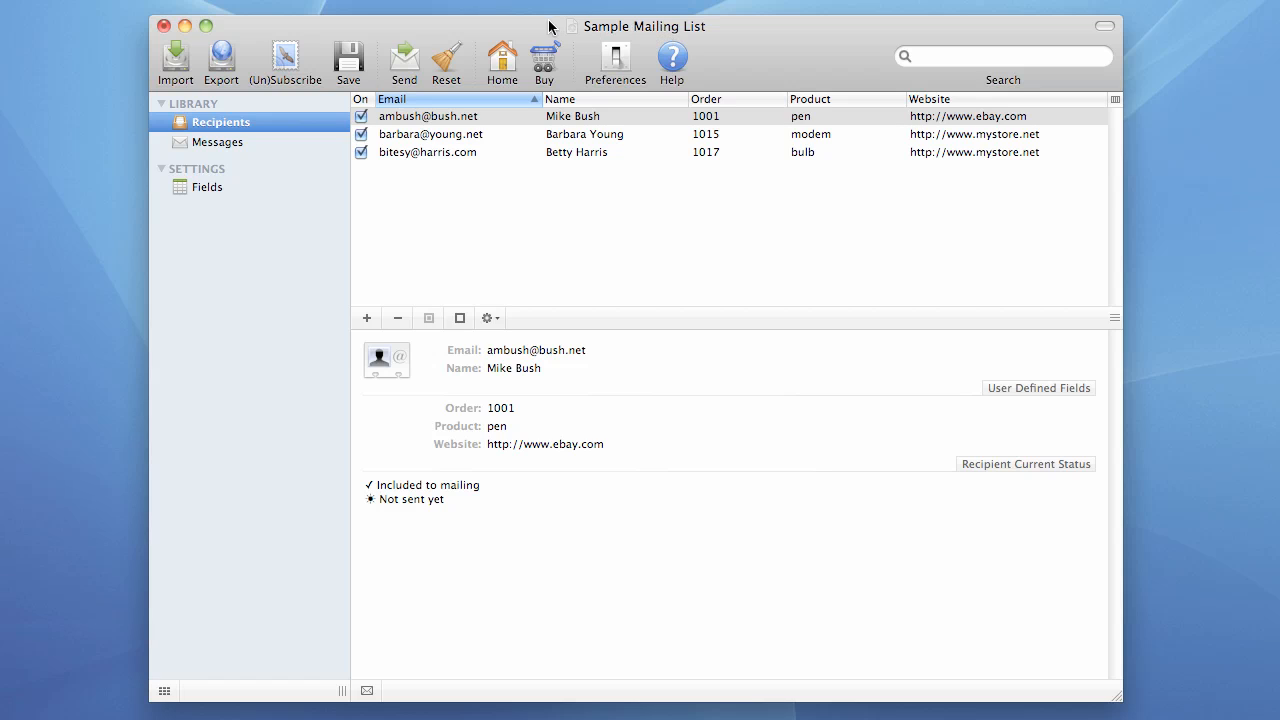
Open the list's Preferences and show the Subscribe keywords: subscribe, add me and opt-in
click(614, 60)
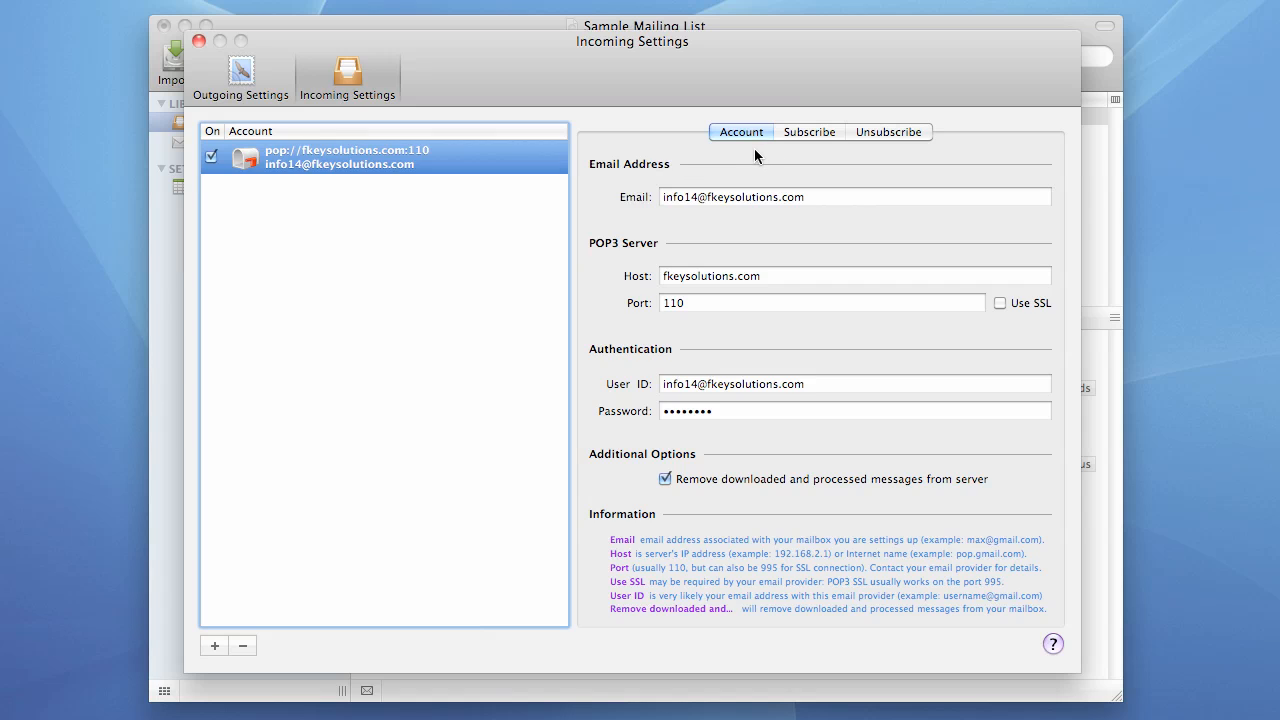
click(810, 133)
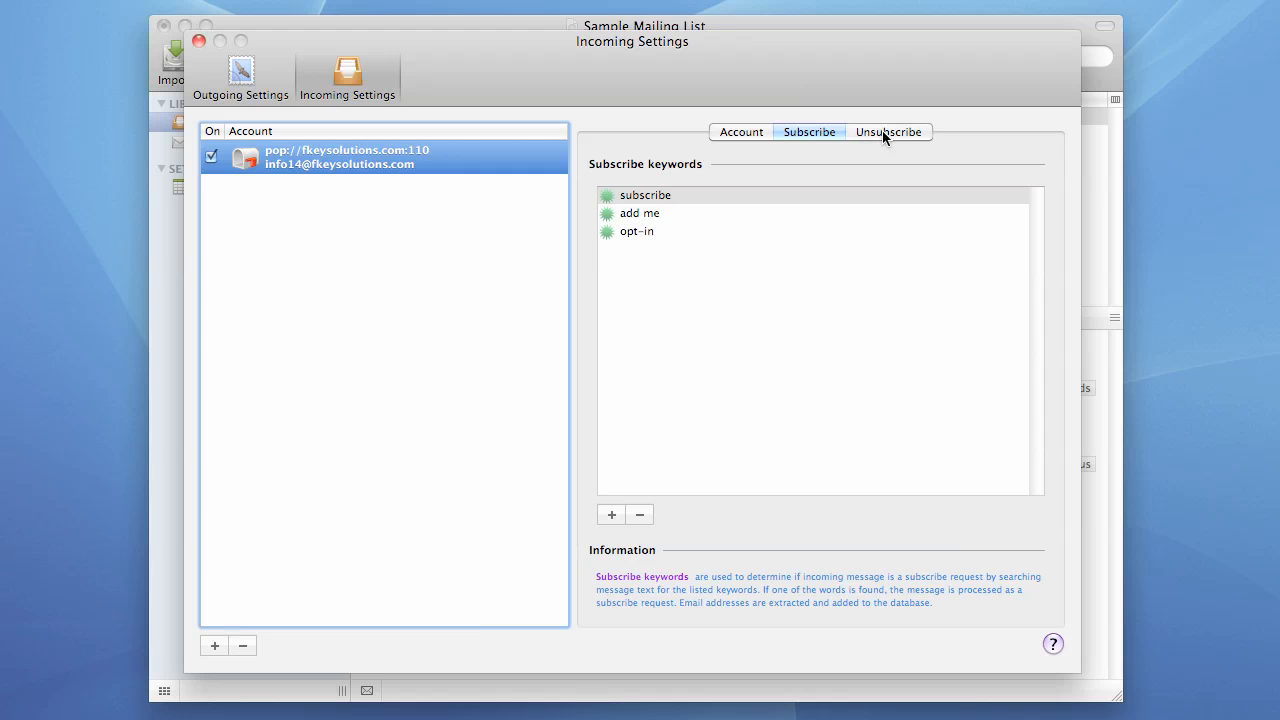
Compare the Subscribe and Unsubscribe keywords, then close Incoming Settings to the three-recipient list
click(882, 131)
click(815, 133)
click(881, 137)
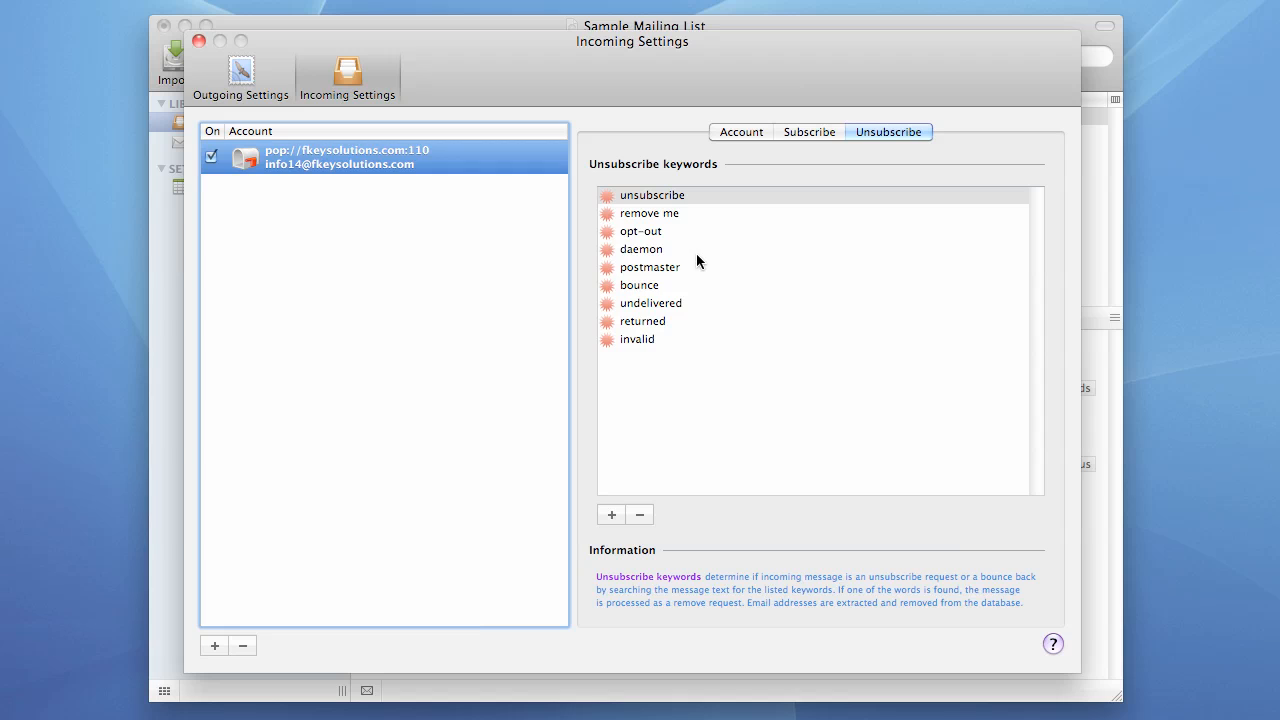
click(818, 132)
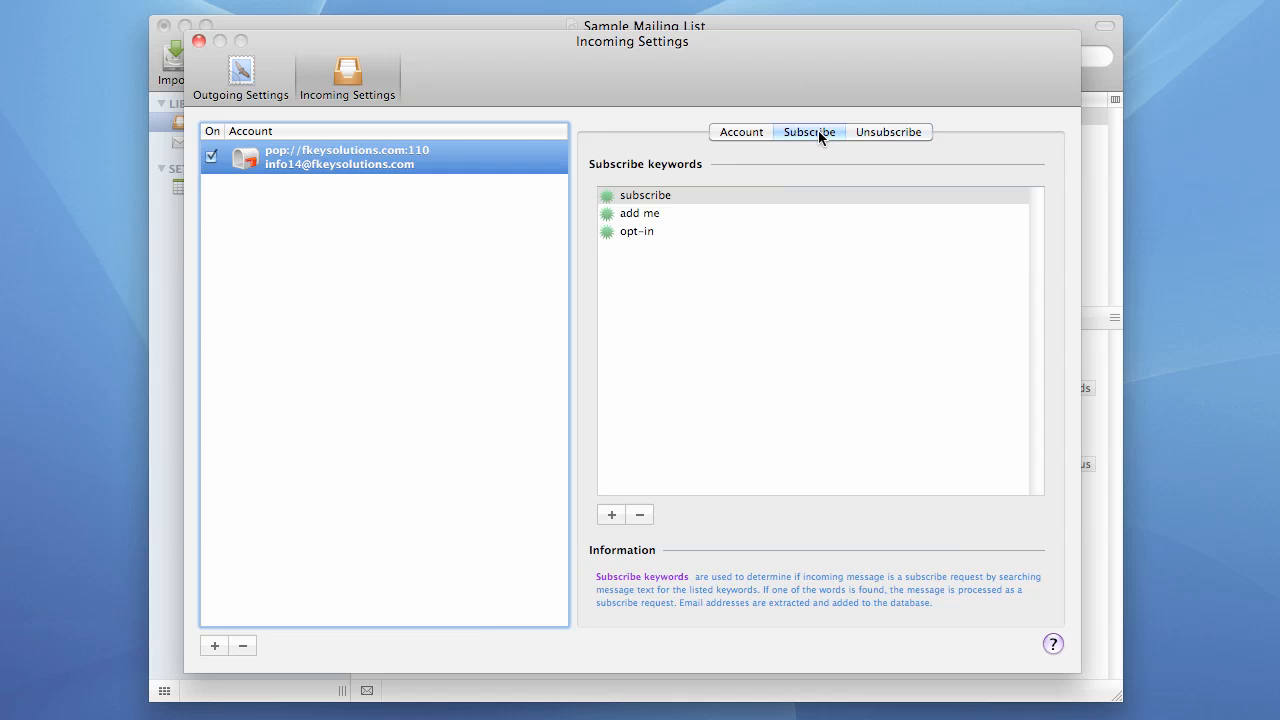
click(886, 131)
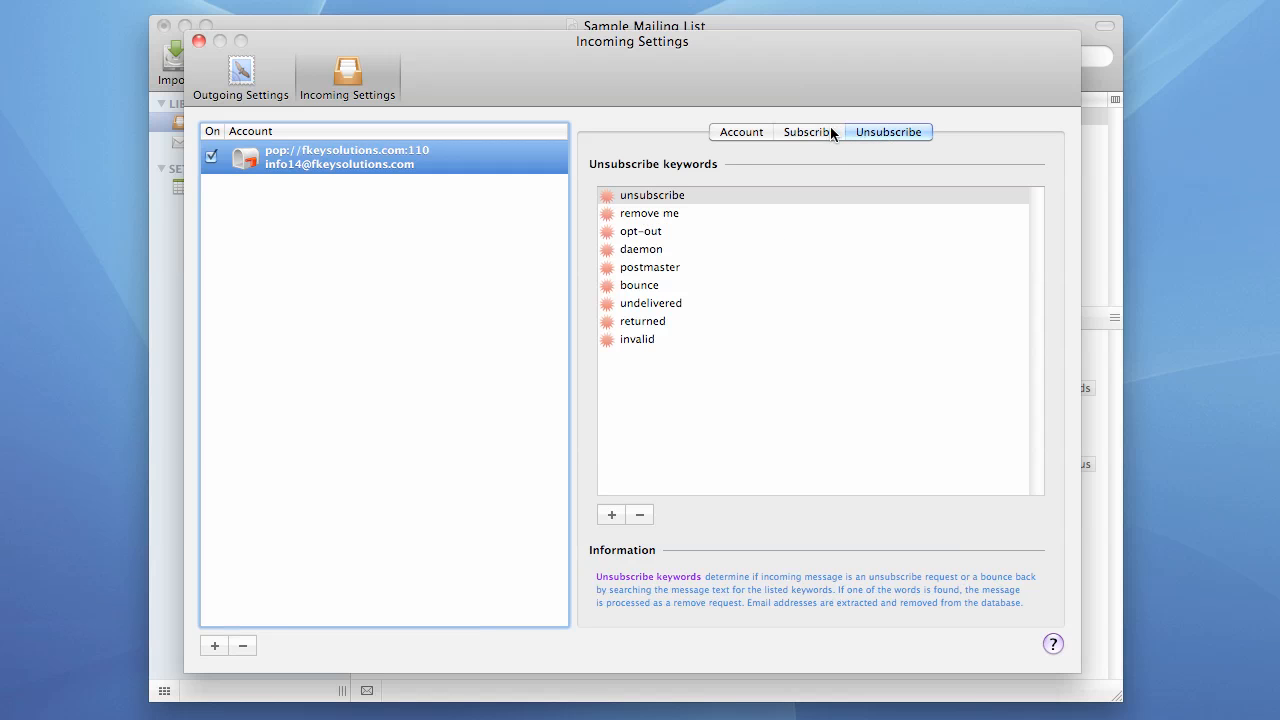
click(816, 136)
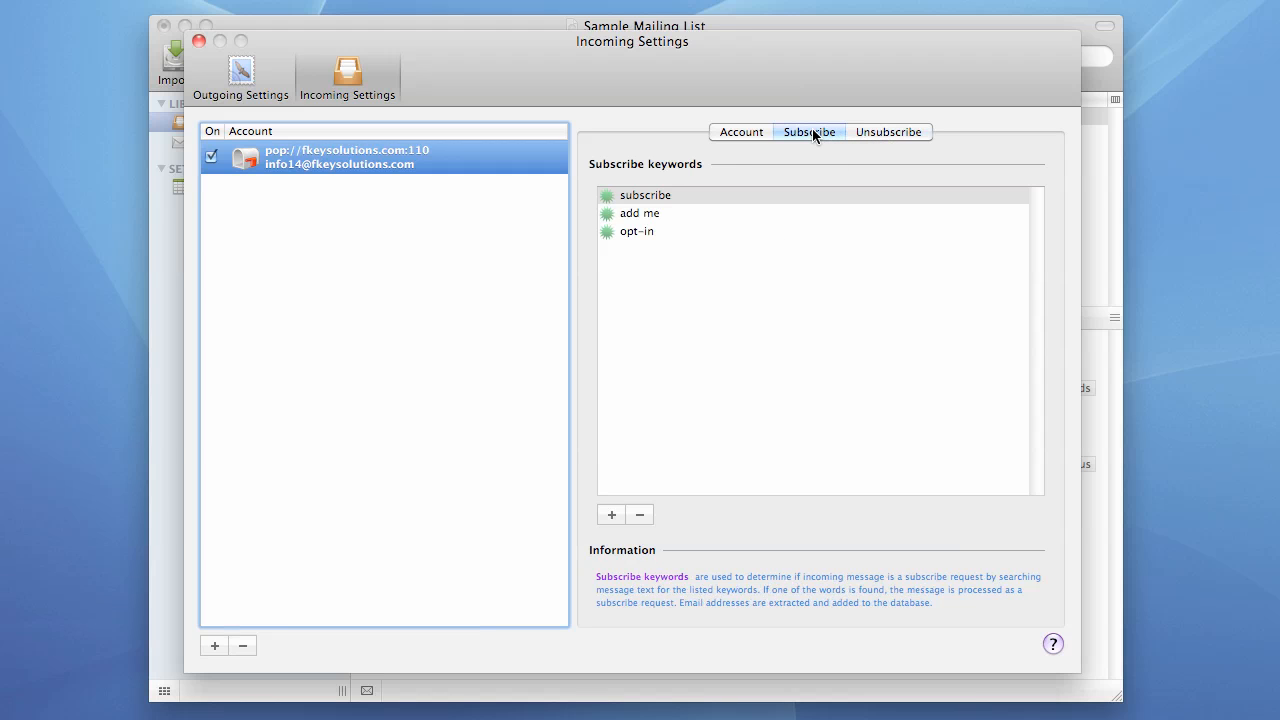
click(199, 41)
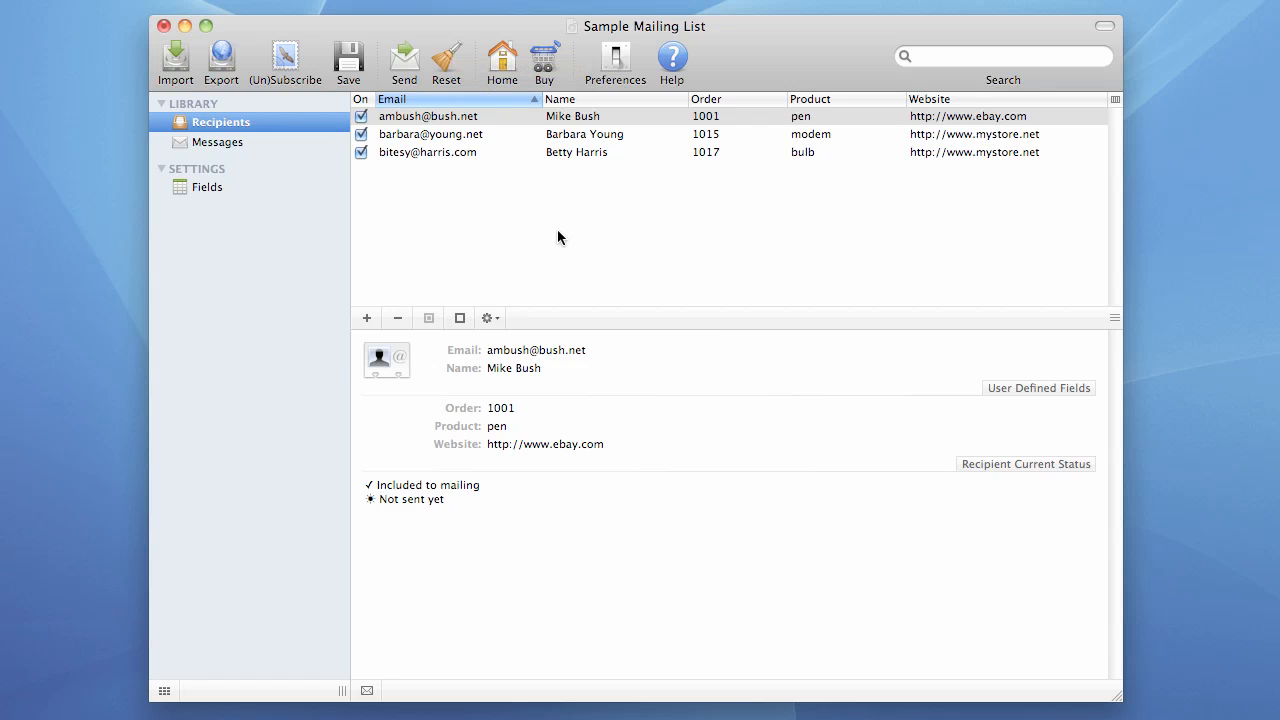
Address the new Mail message to the list's incoming mailbox address and inspect the recipient token
key(F8)
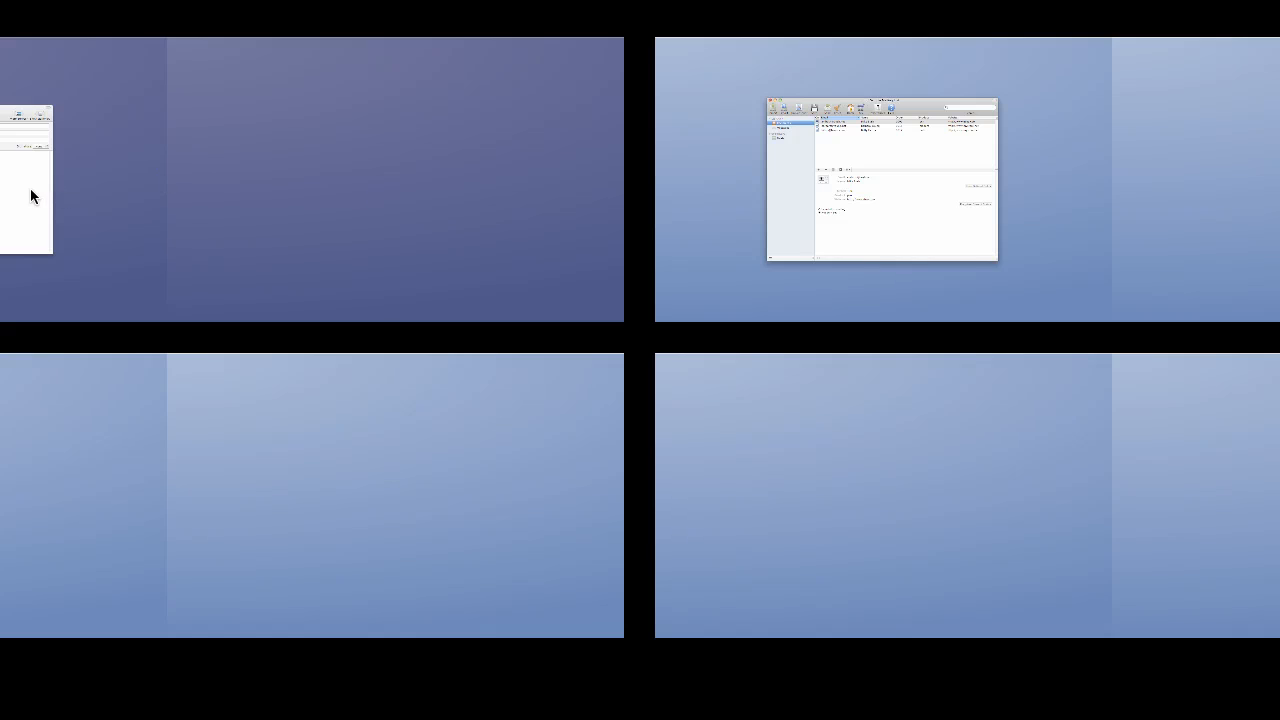
click(34, 194)
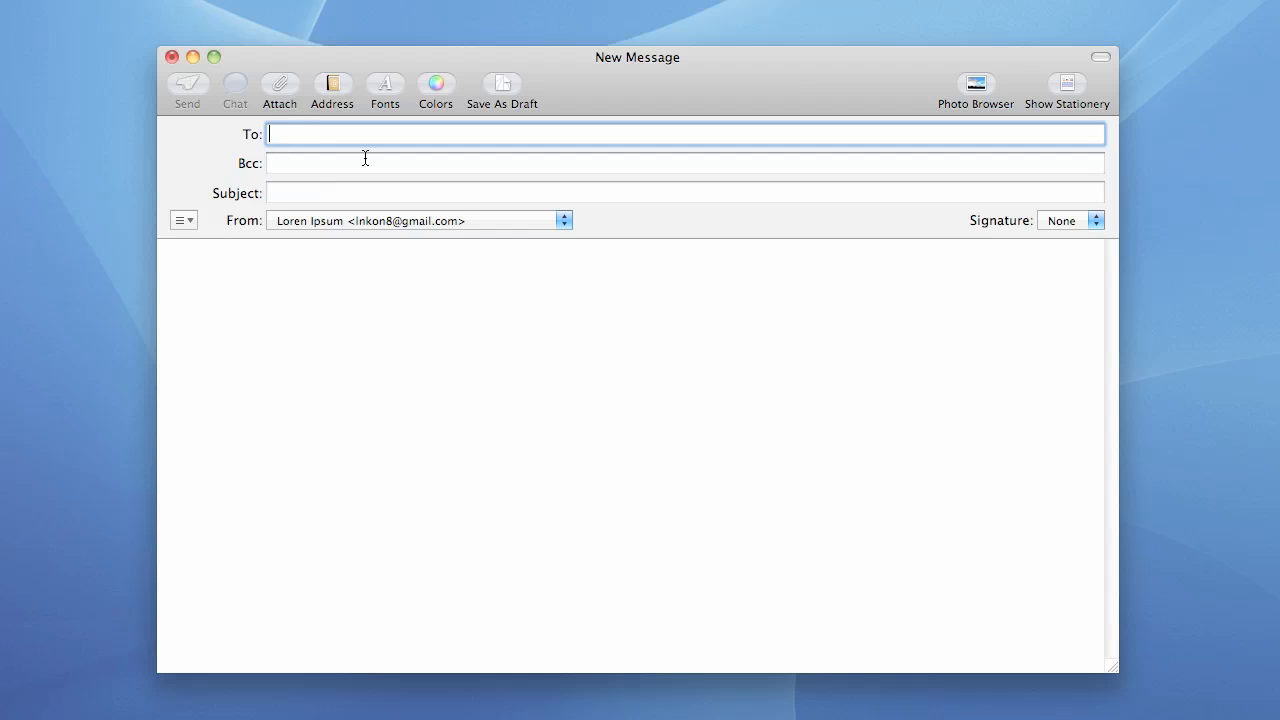
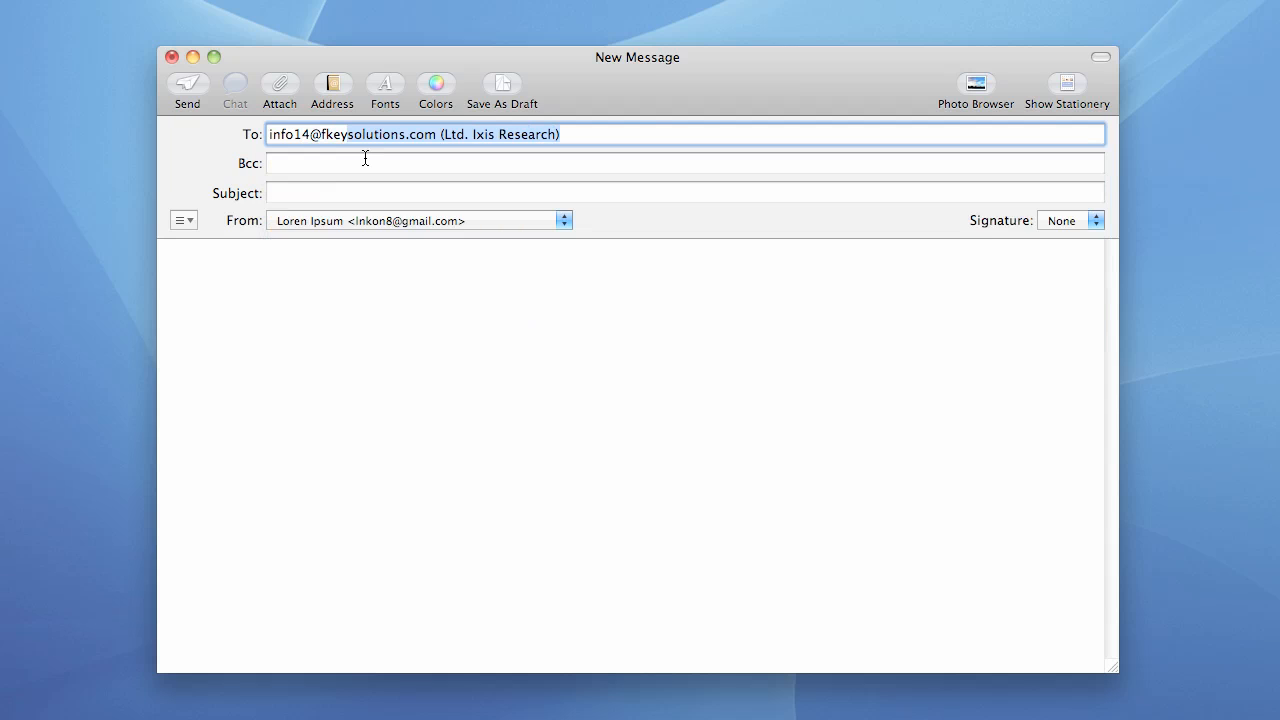
key(Return)
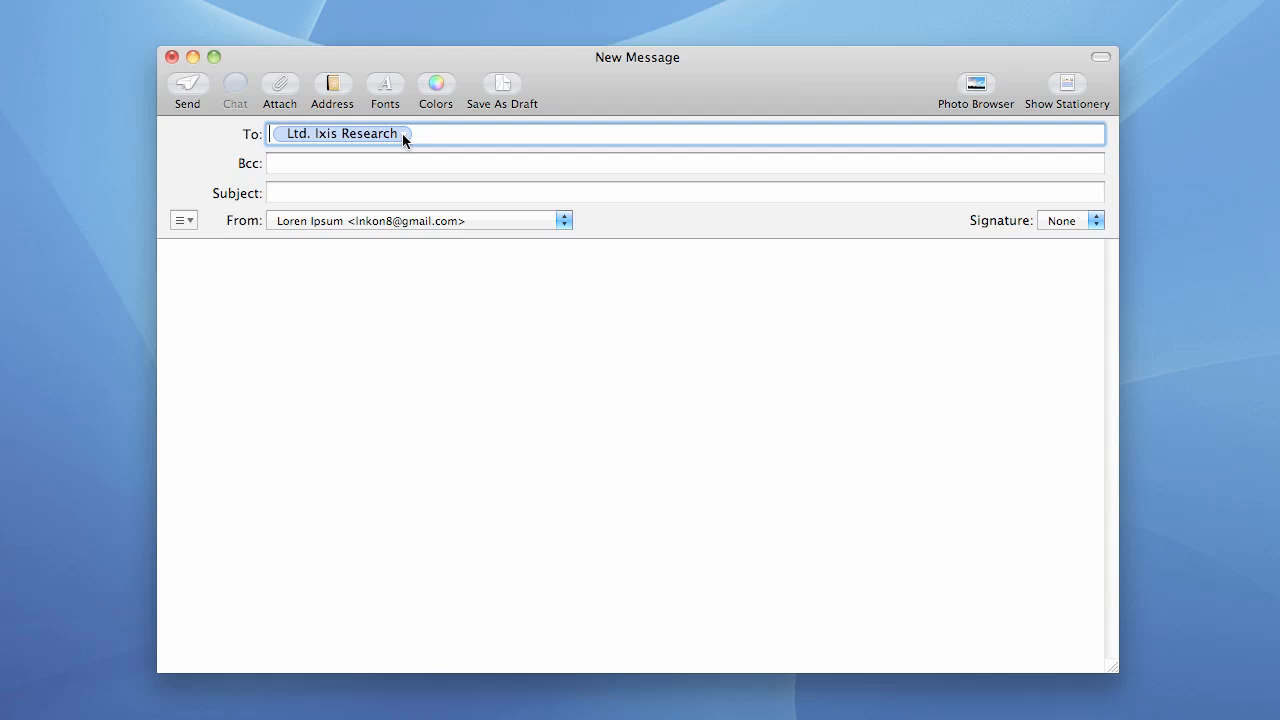
click(402, 133)
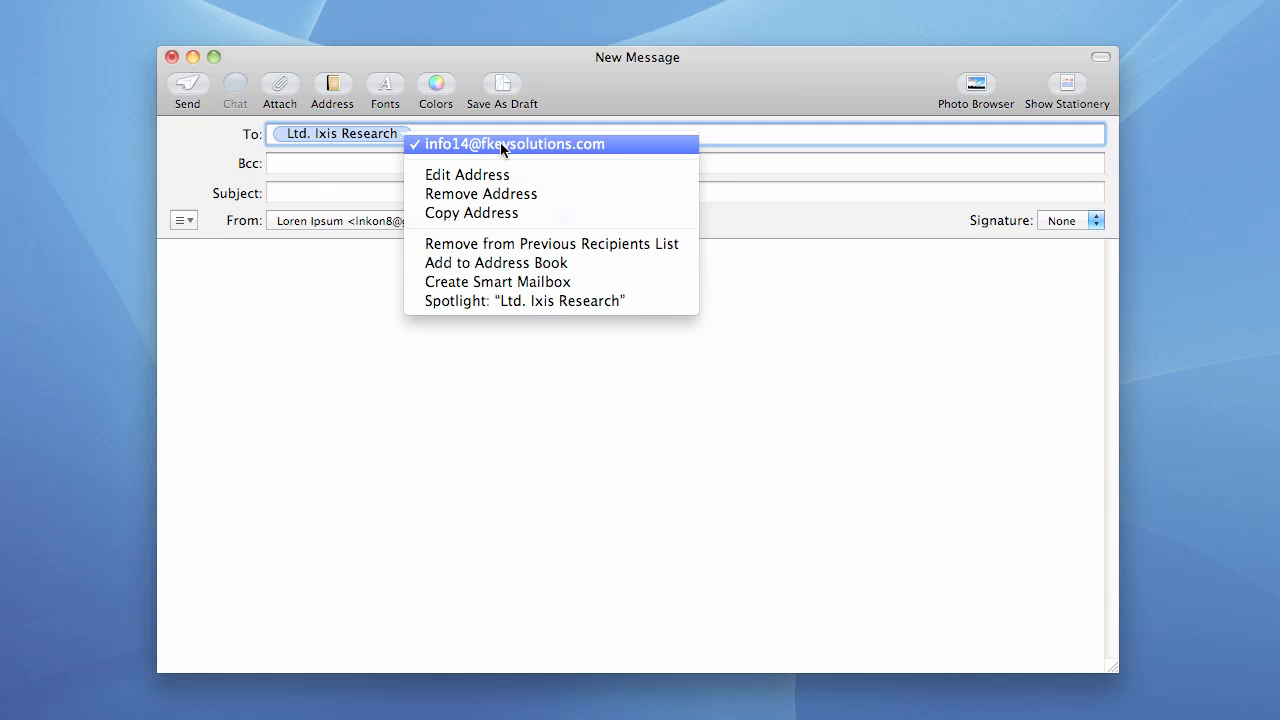
click(560, 104)
key(F8)
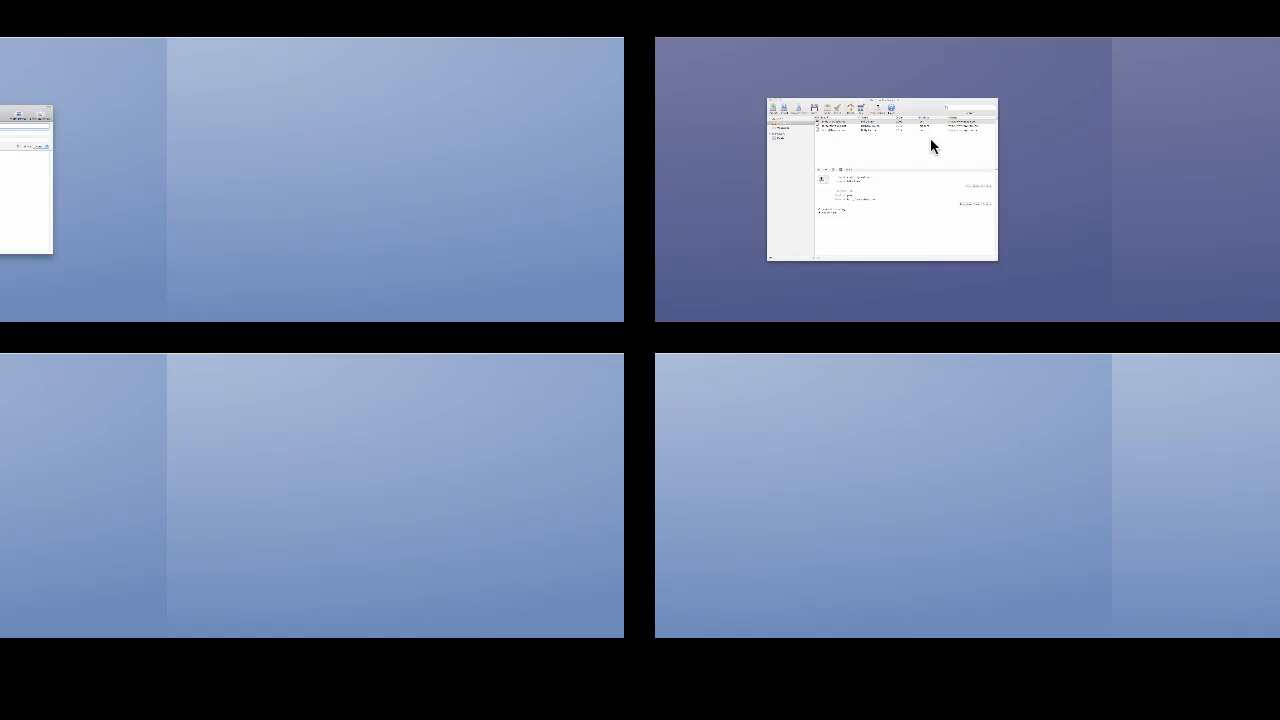
click(930, 139)
Confirm the mailbox e-mail address on the Account tab, then return to the new message
click(608, 62)
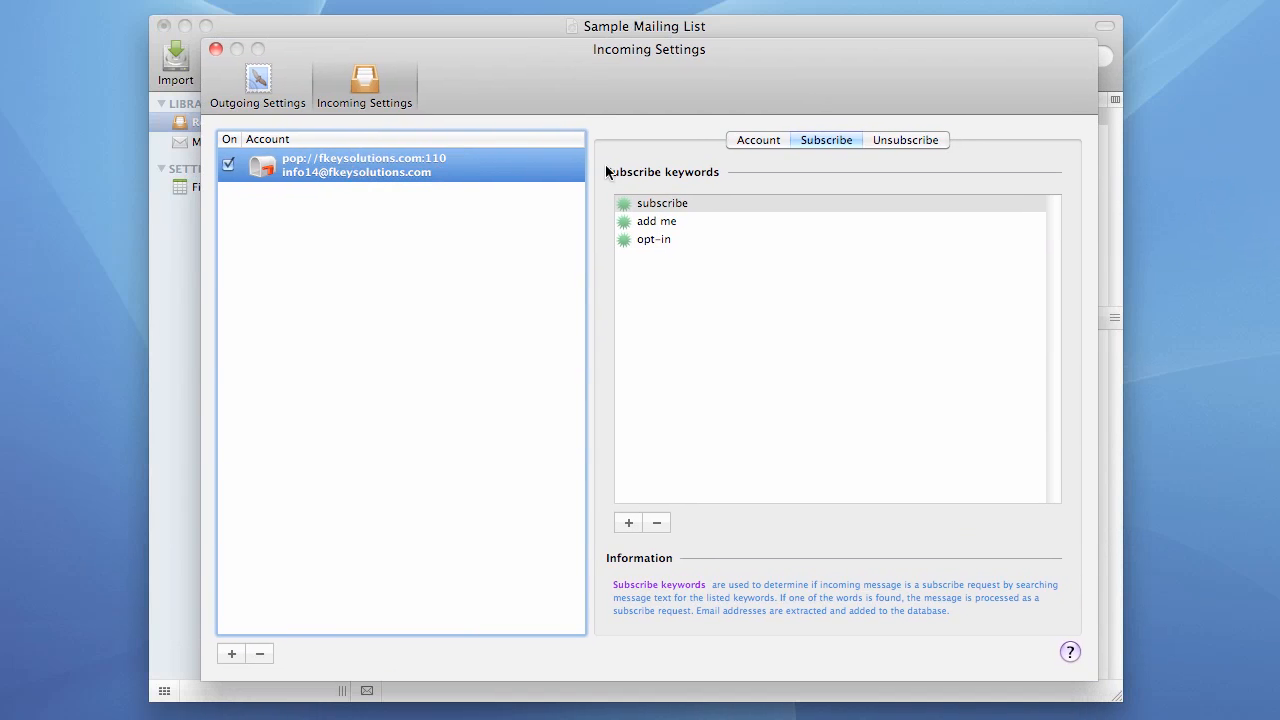
click(755, 139)
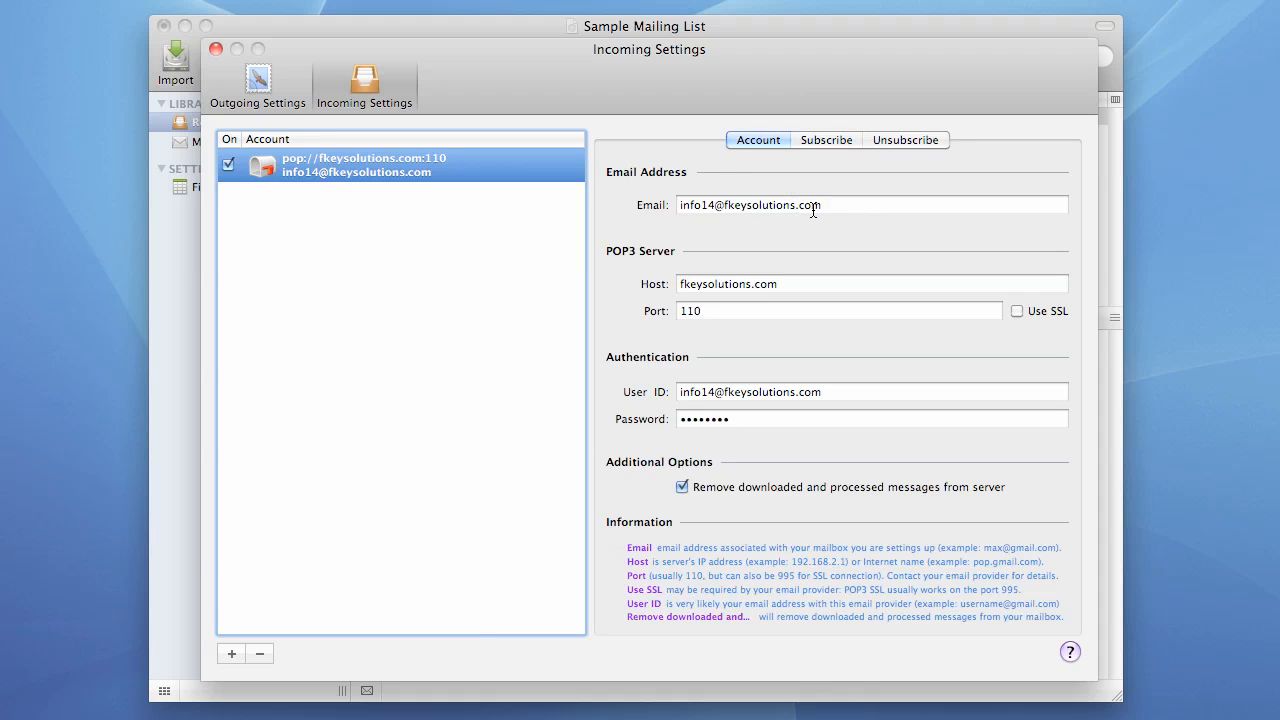
drag(835, 206, 663, 207)
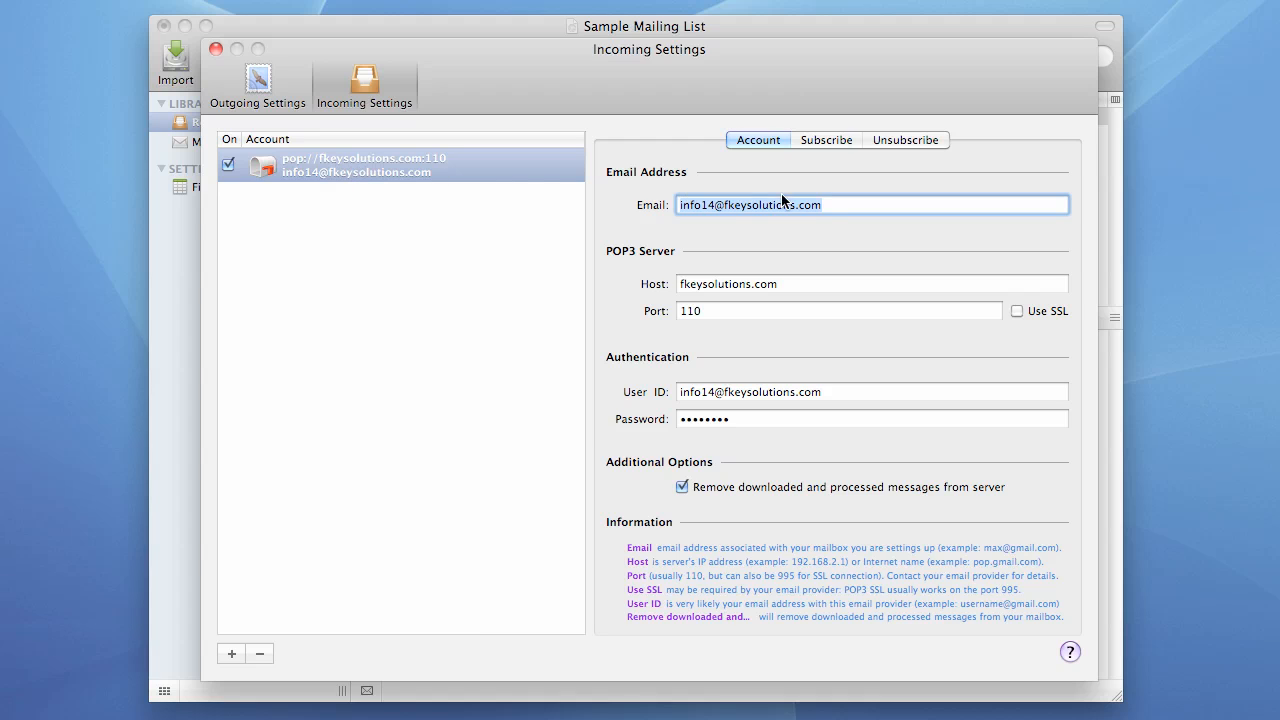
drag(834, 208, 665, 207)
click(215, 49)
key(F8)
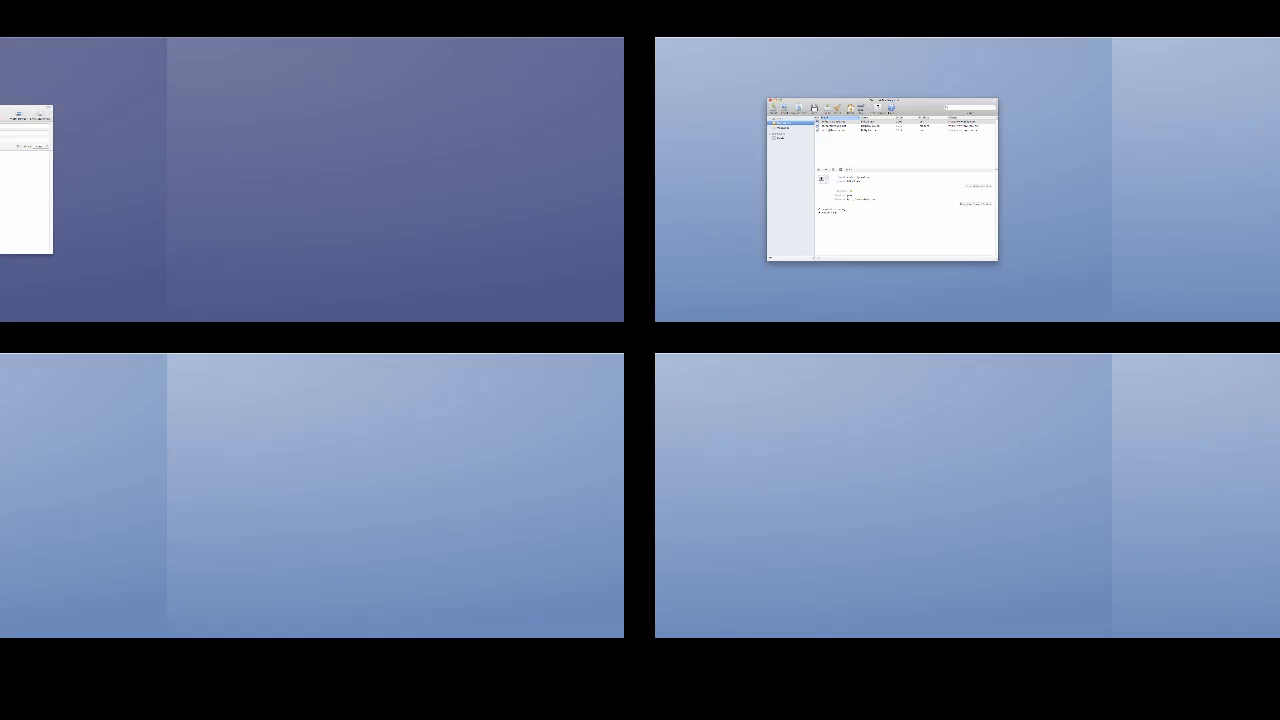
click(334, 177)
click(405, 134)
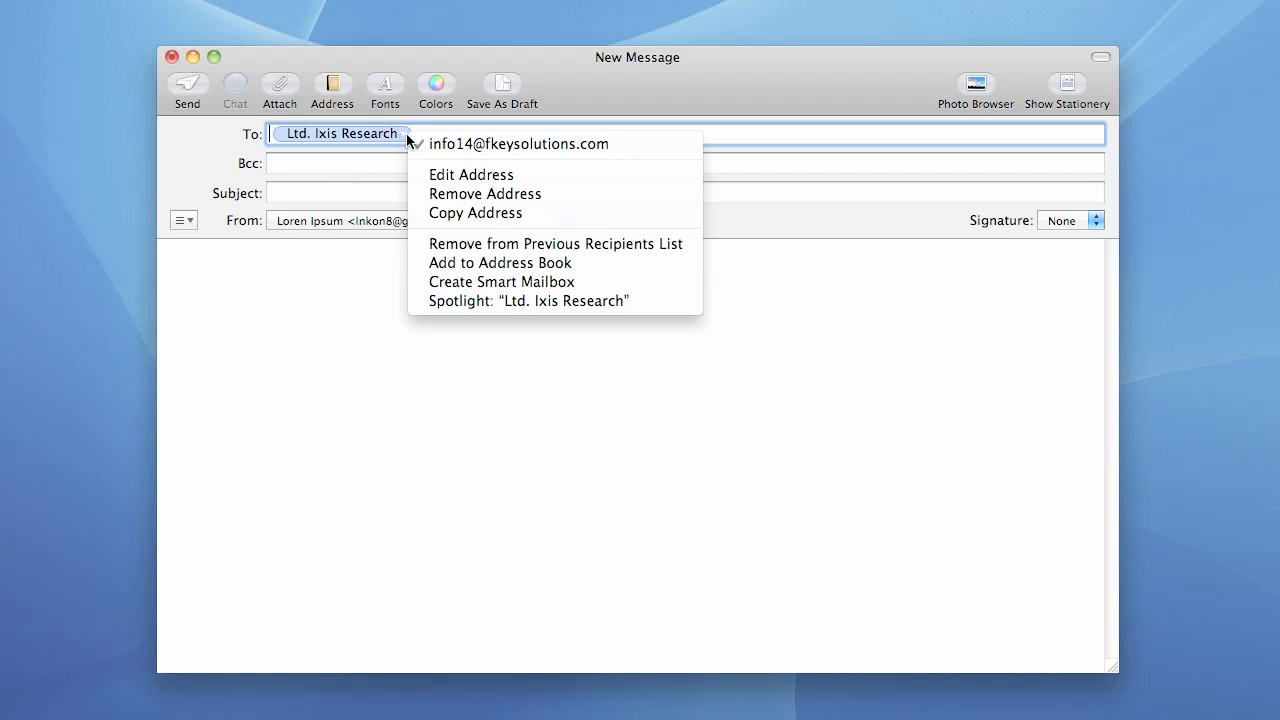
click(401, 133)
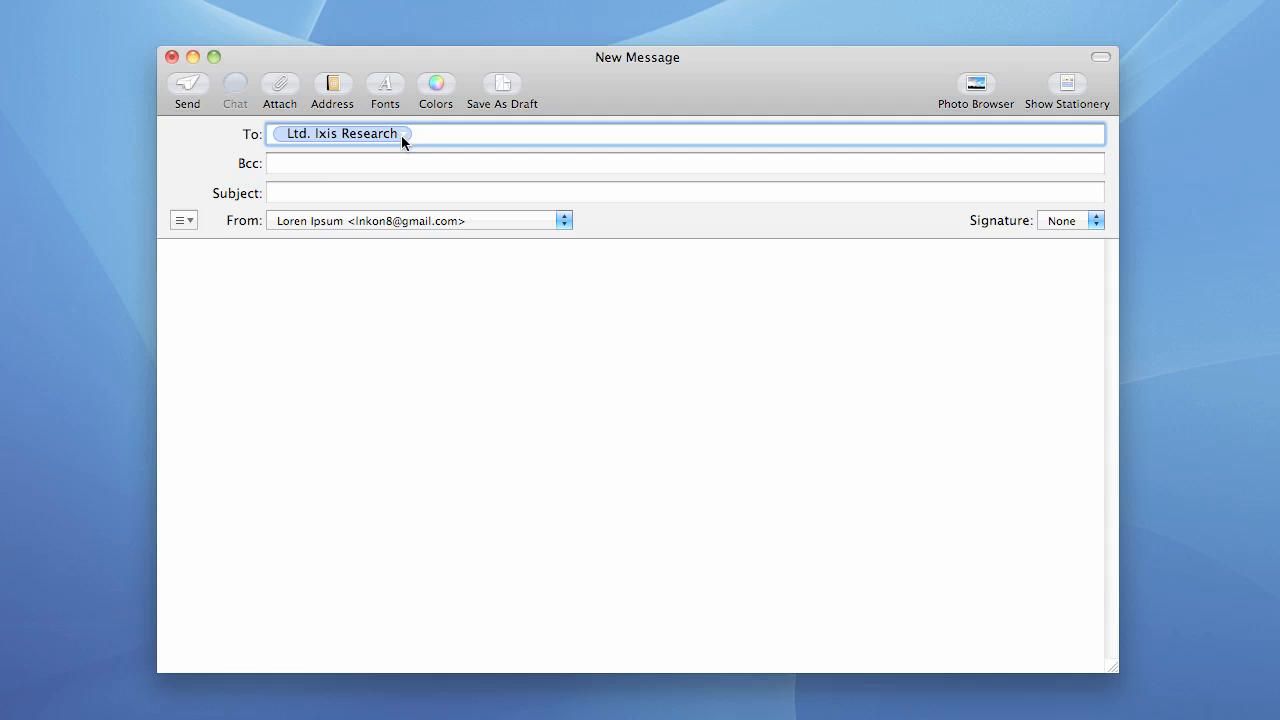
click(444, 146)
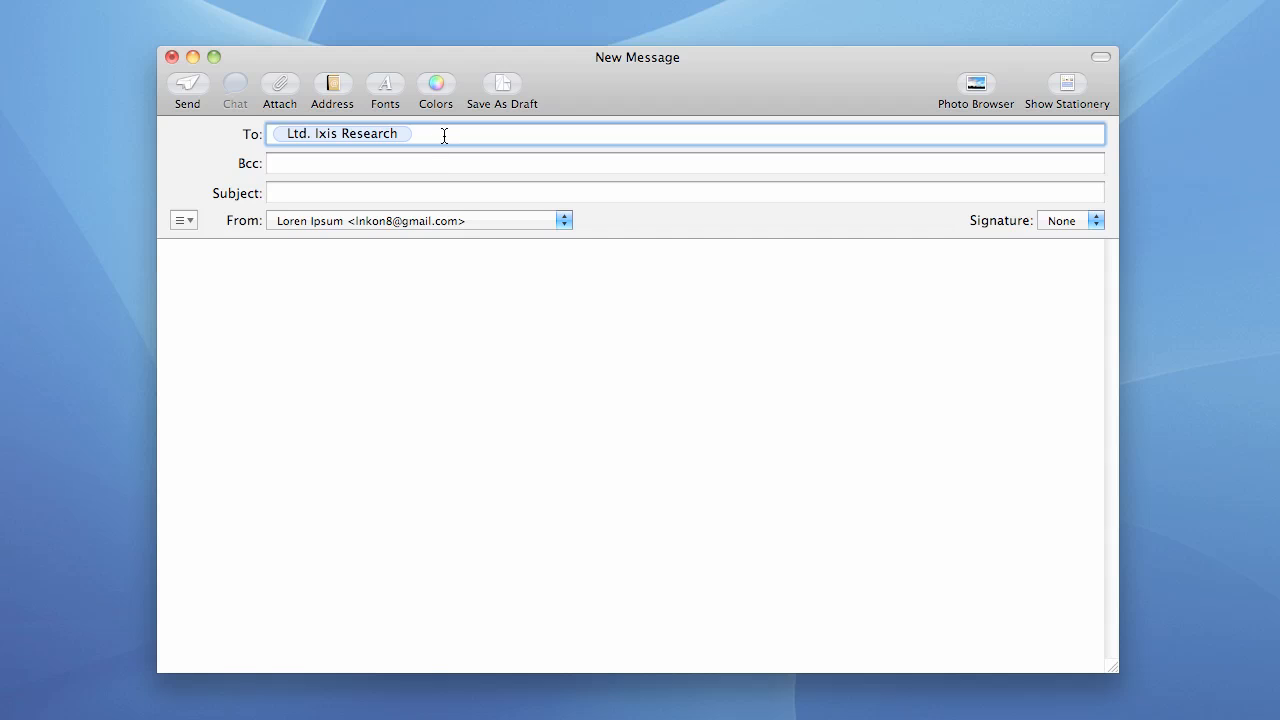
click(322, 195)
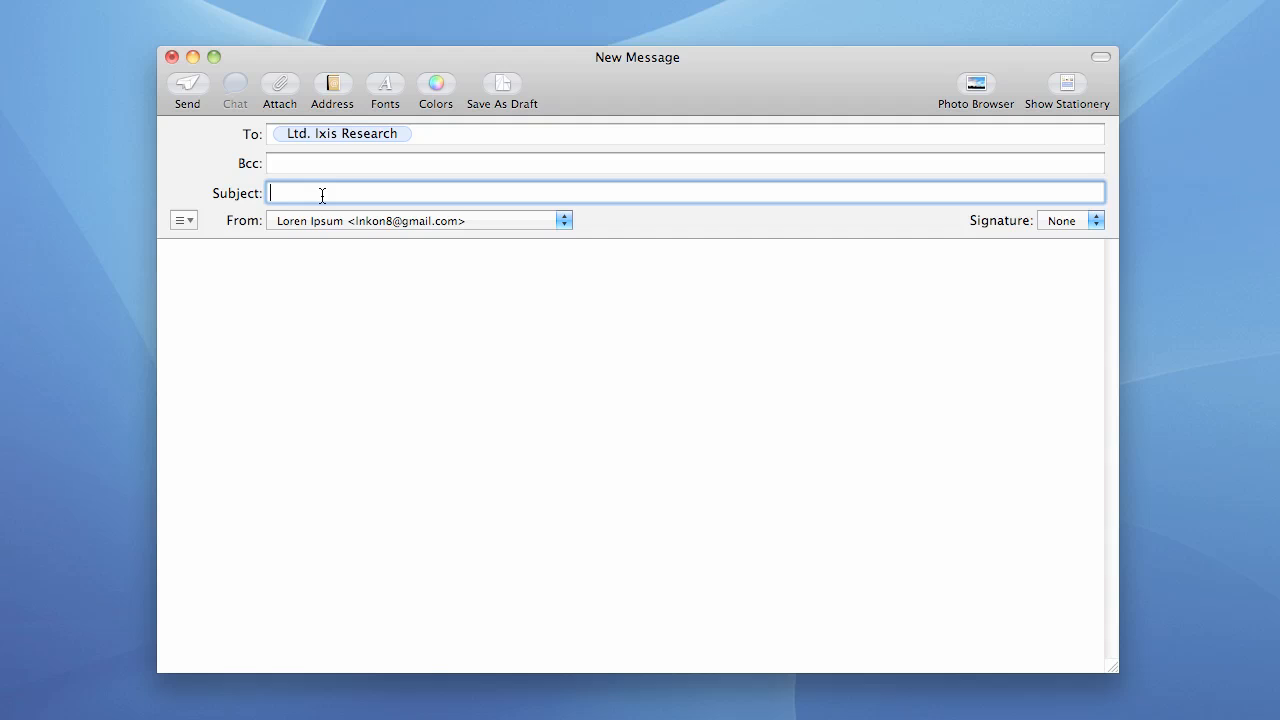
Enter 'subscribe' as the message subject and double-check the subject and recipient
text(subscribe)
click(292, 279)
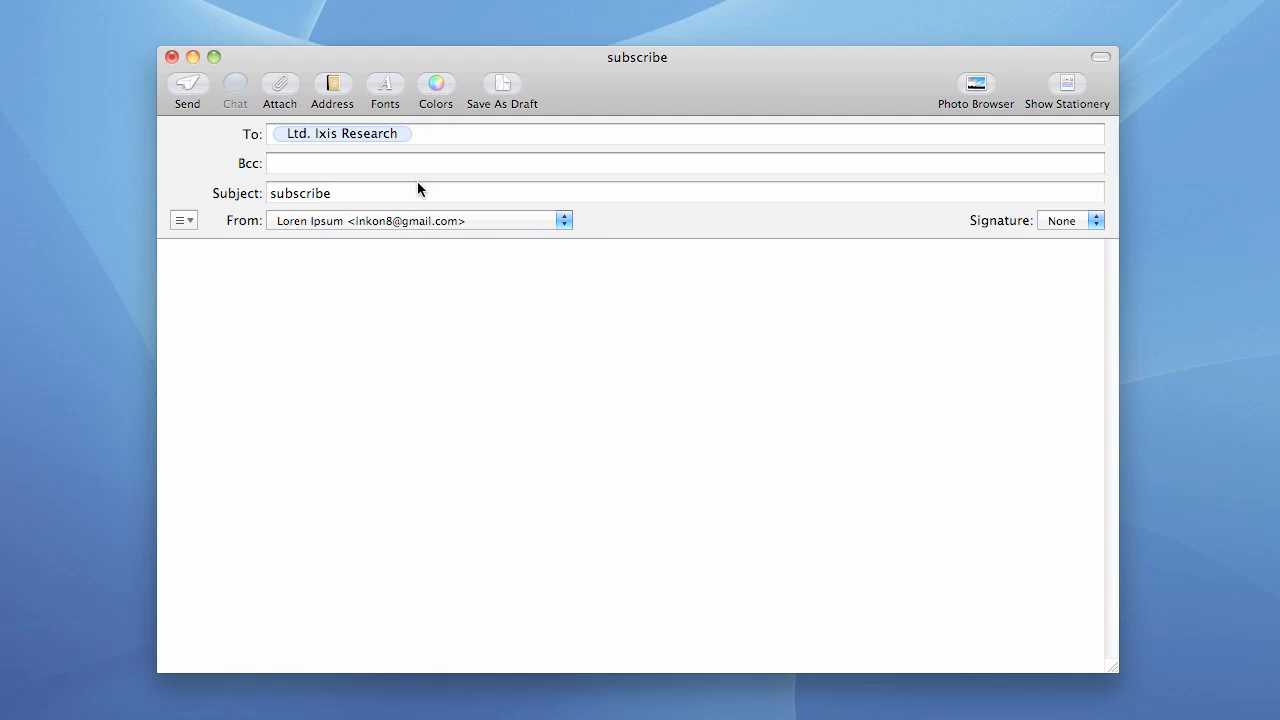
double_click(351, 199)
click(363, 200)
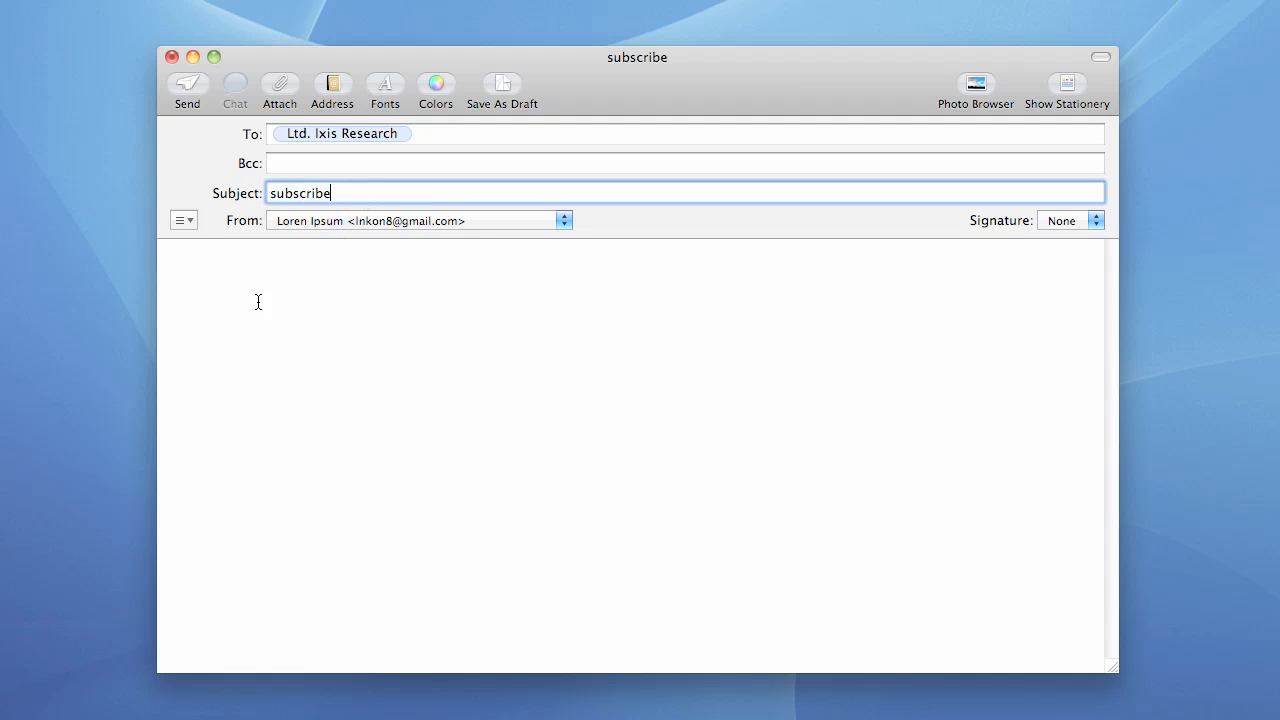
click(256, 302)
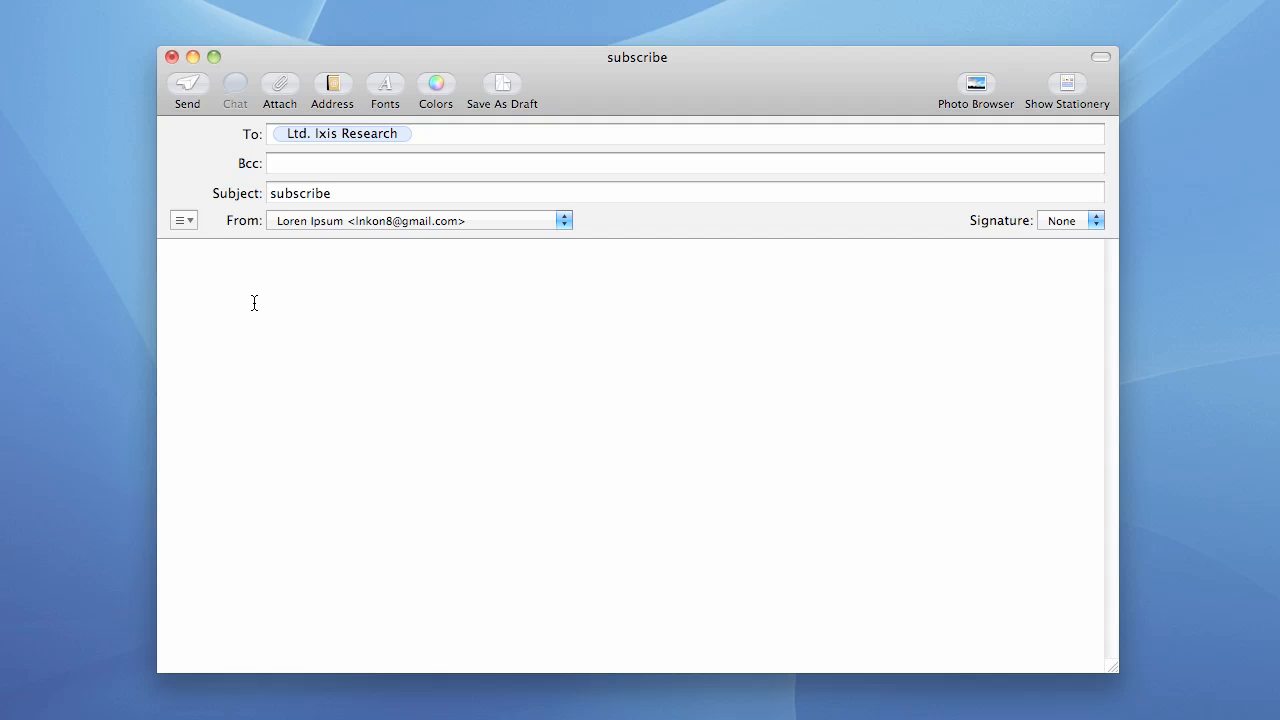
click(271, 134)
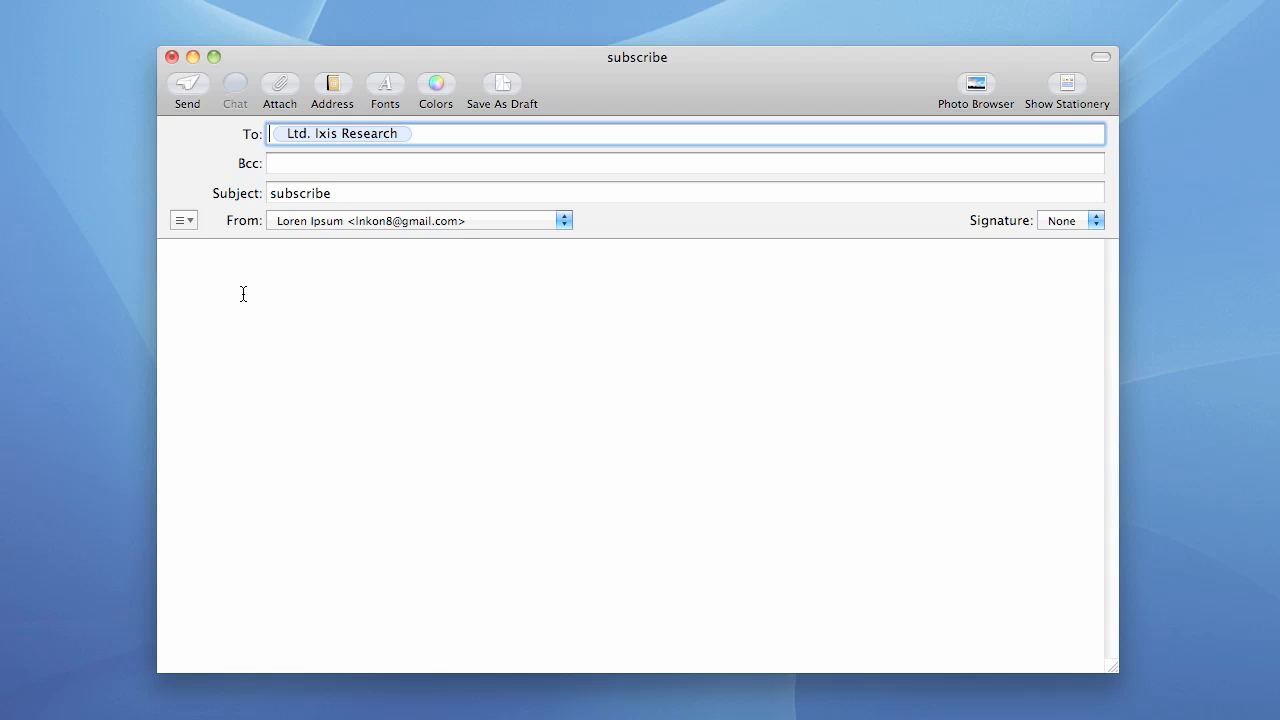
click(190, 269)
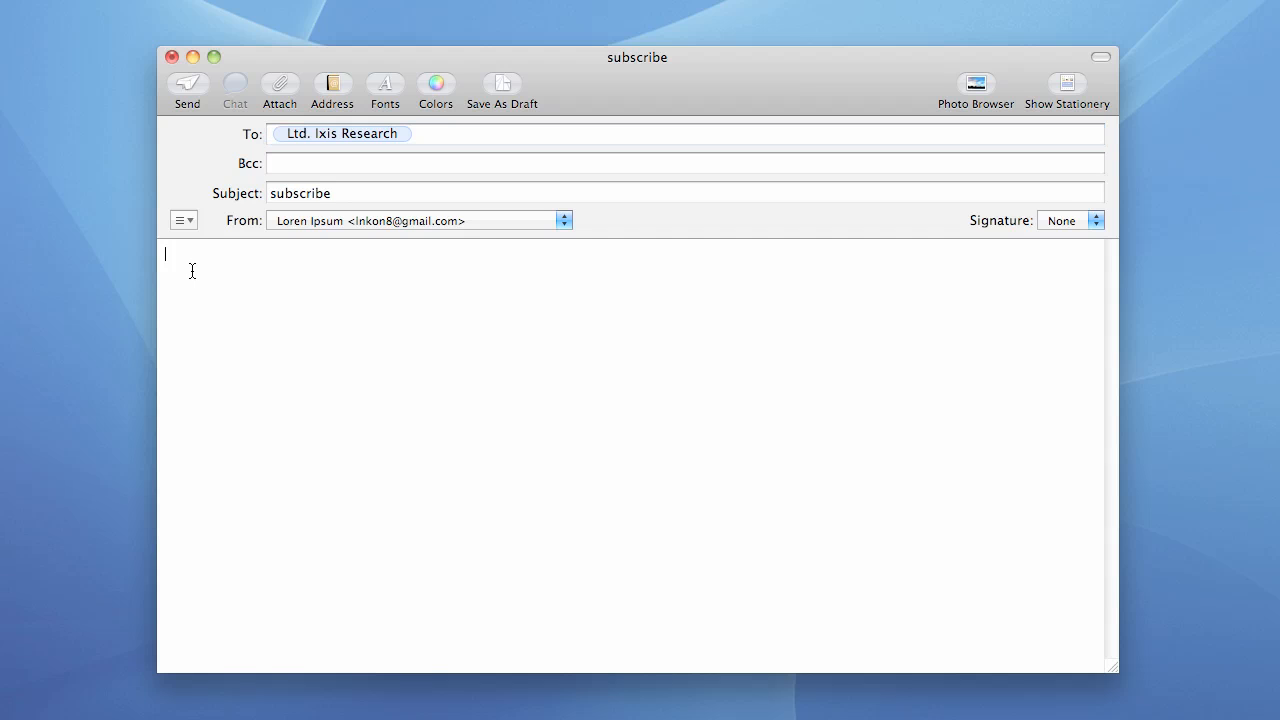
text(())
text(ORDER)
text(=)
text(1221)
key(Return)
text({})
text(PRODUCT)
key(Right)
text(=)
text(board)
text( g)
key(BackSpace)
text(game)
text({})
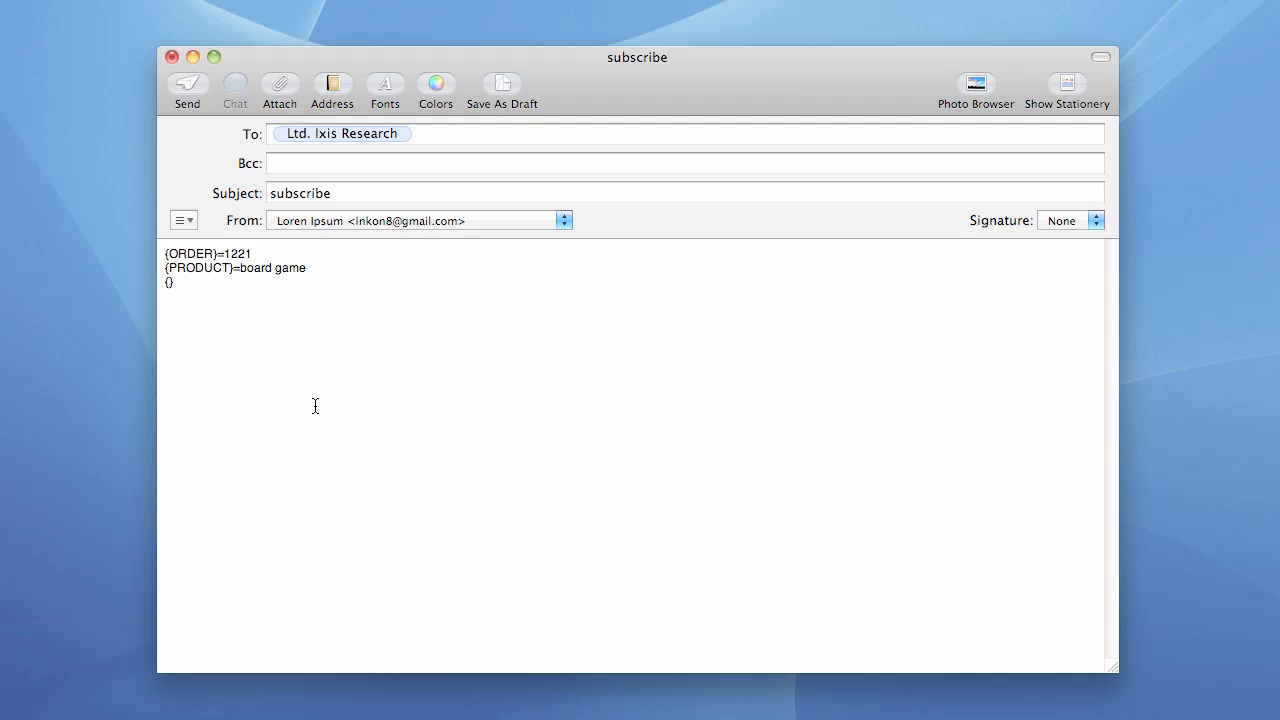
text(WEBSITE)
text(=http://www.)
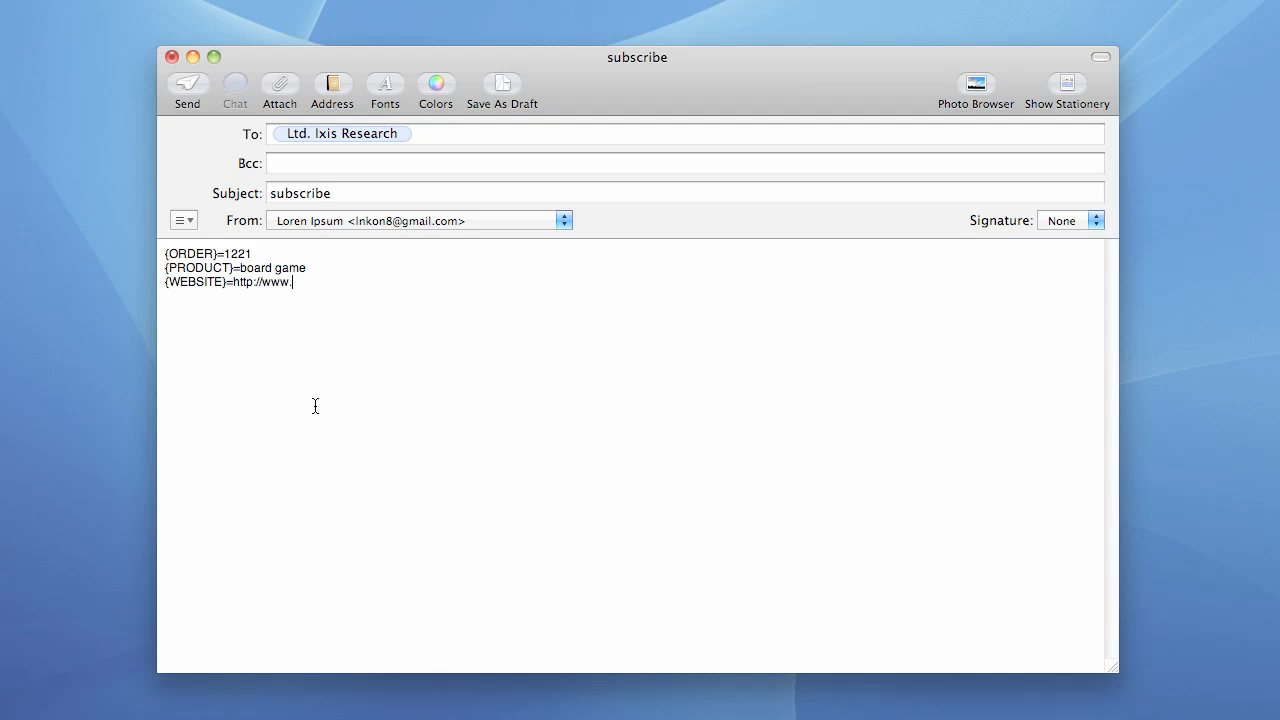
text(boardgames.com)
click(180, 84)
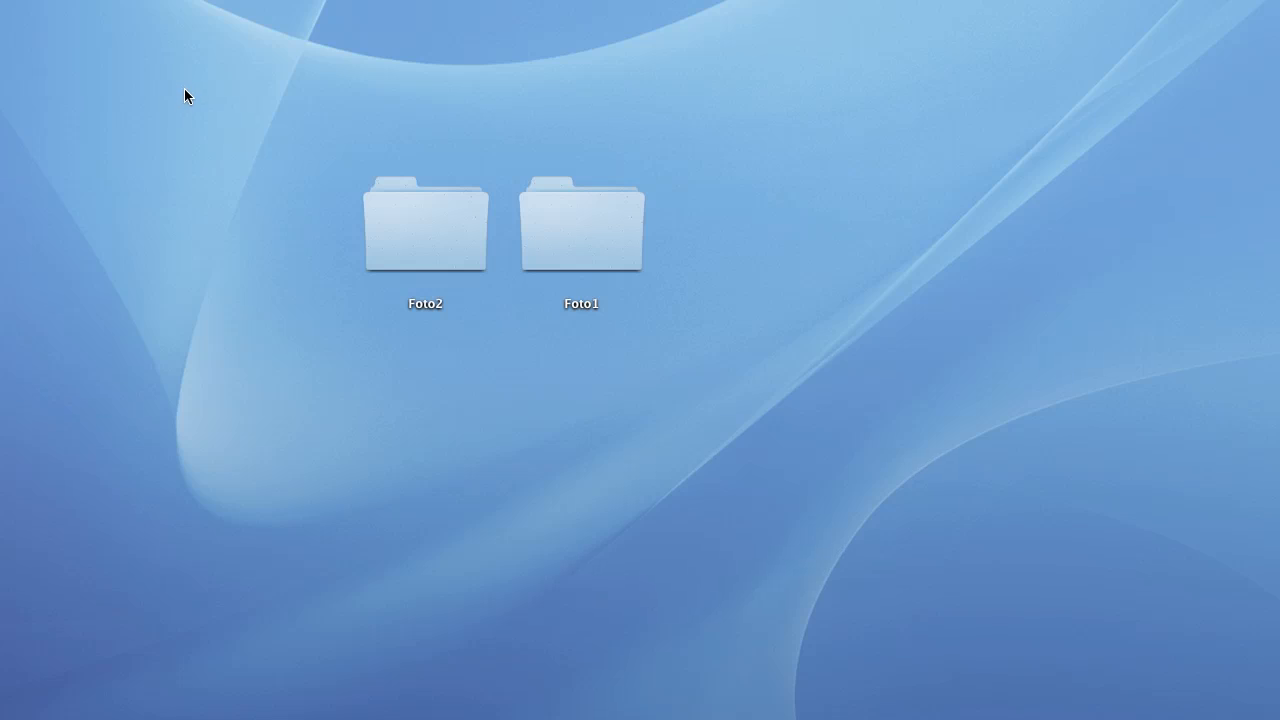
key(F8)
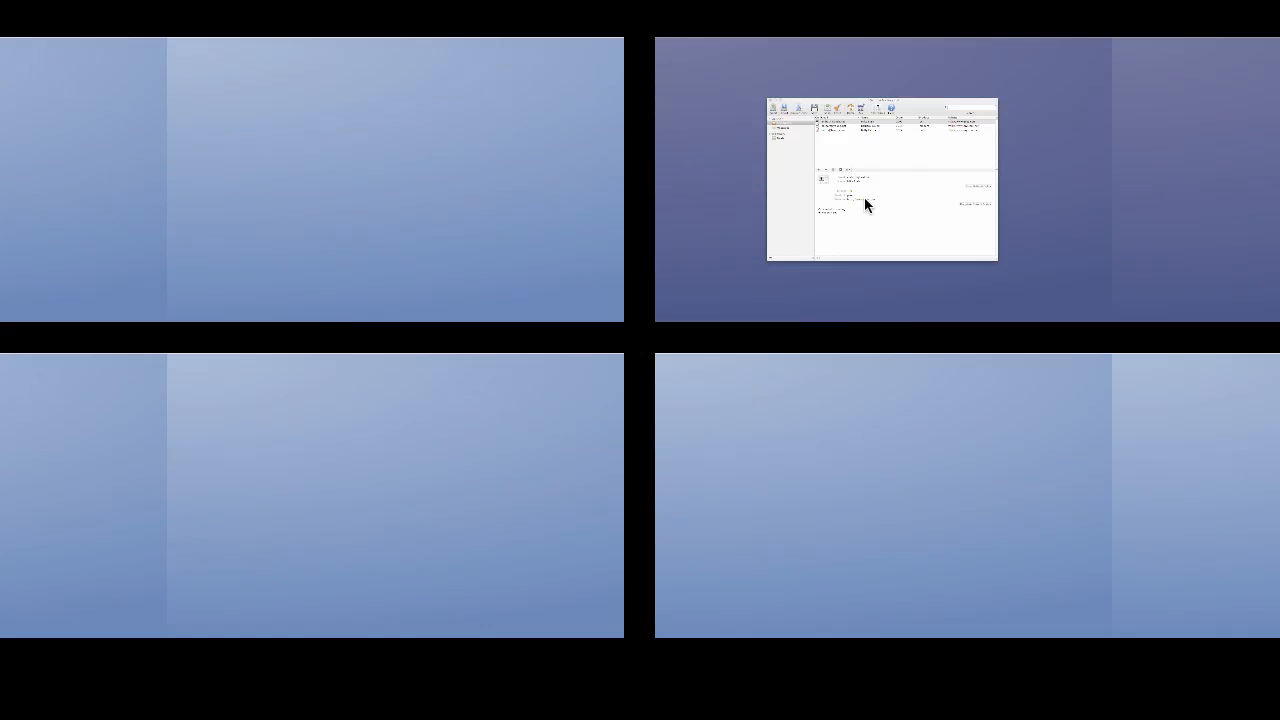
click(888, 198)
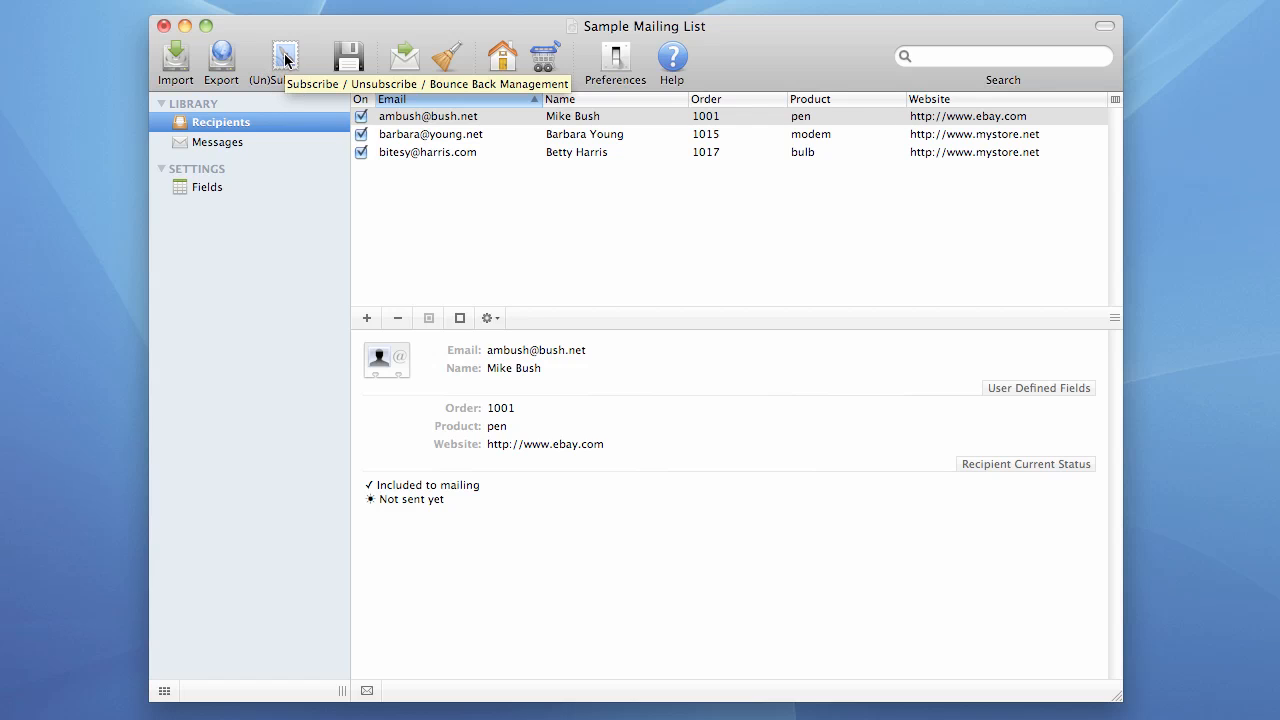
click(285, 61)
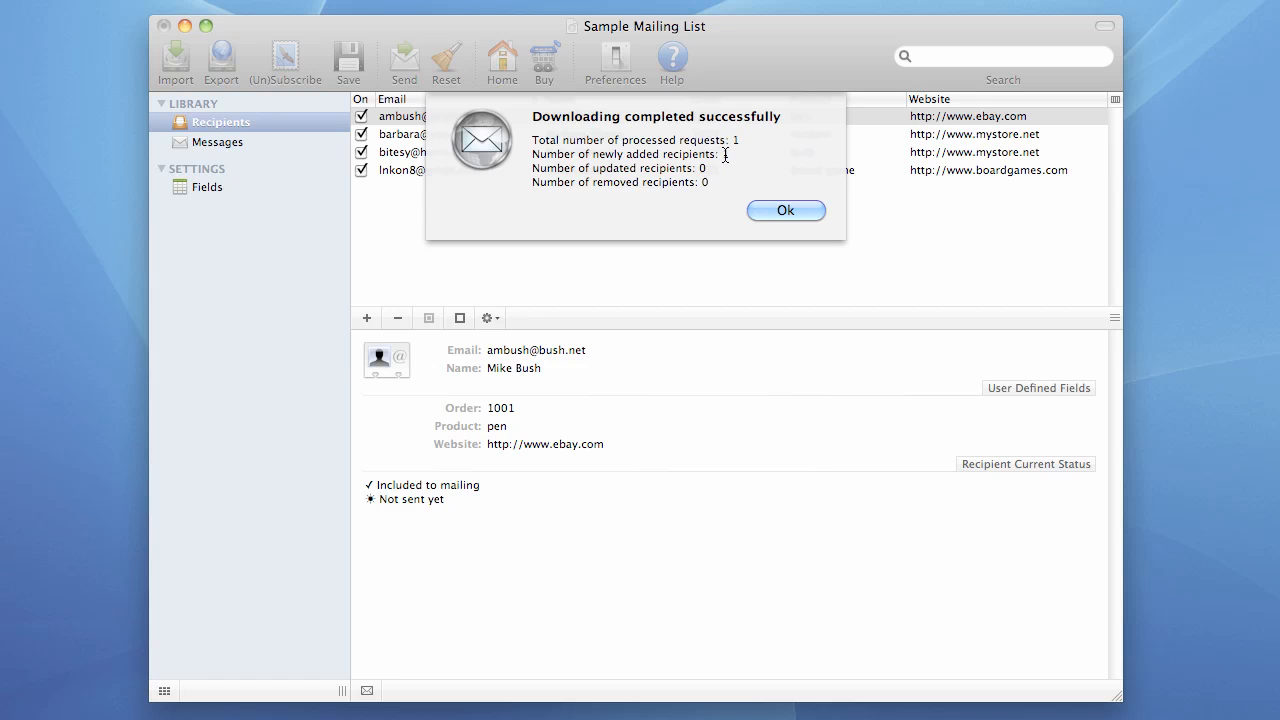
Dismiss the download summary and delete the board game test recipient from the list
click(779, 210)
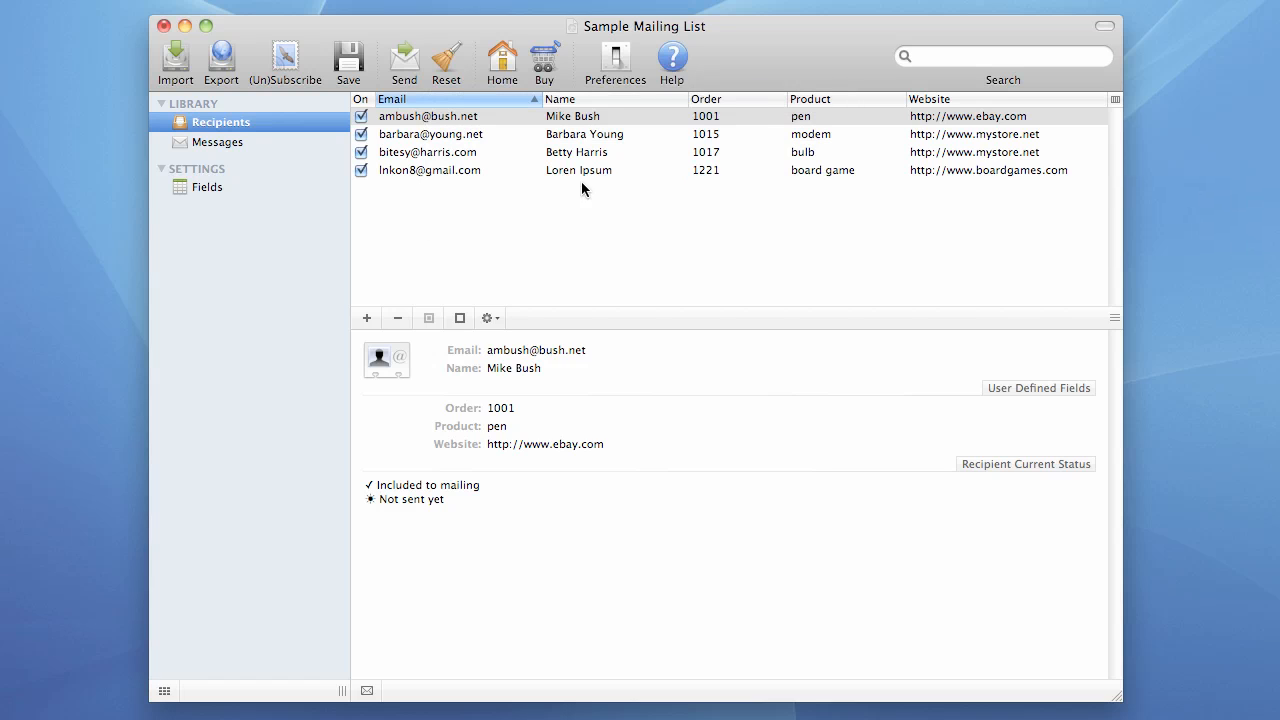
click(421, 171)
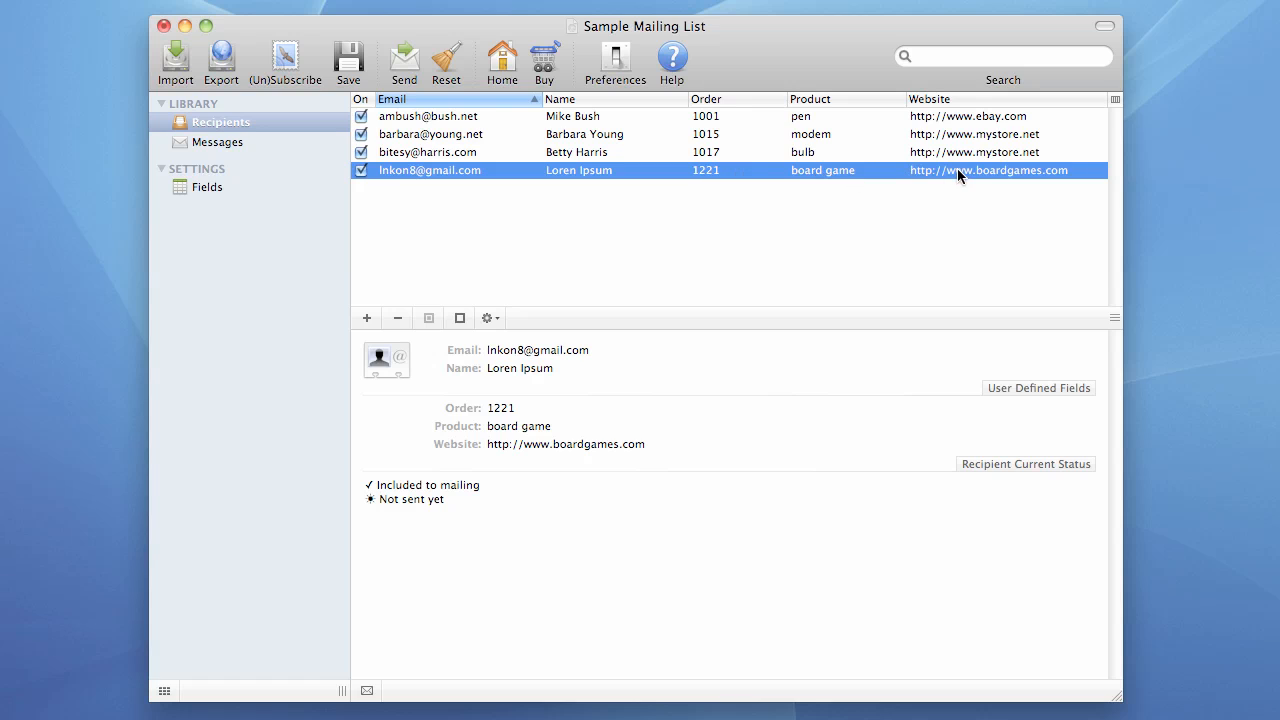
key(BackSpace)
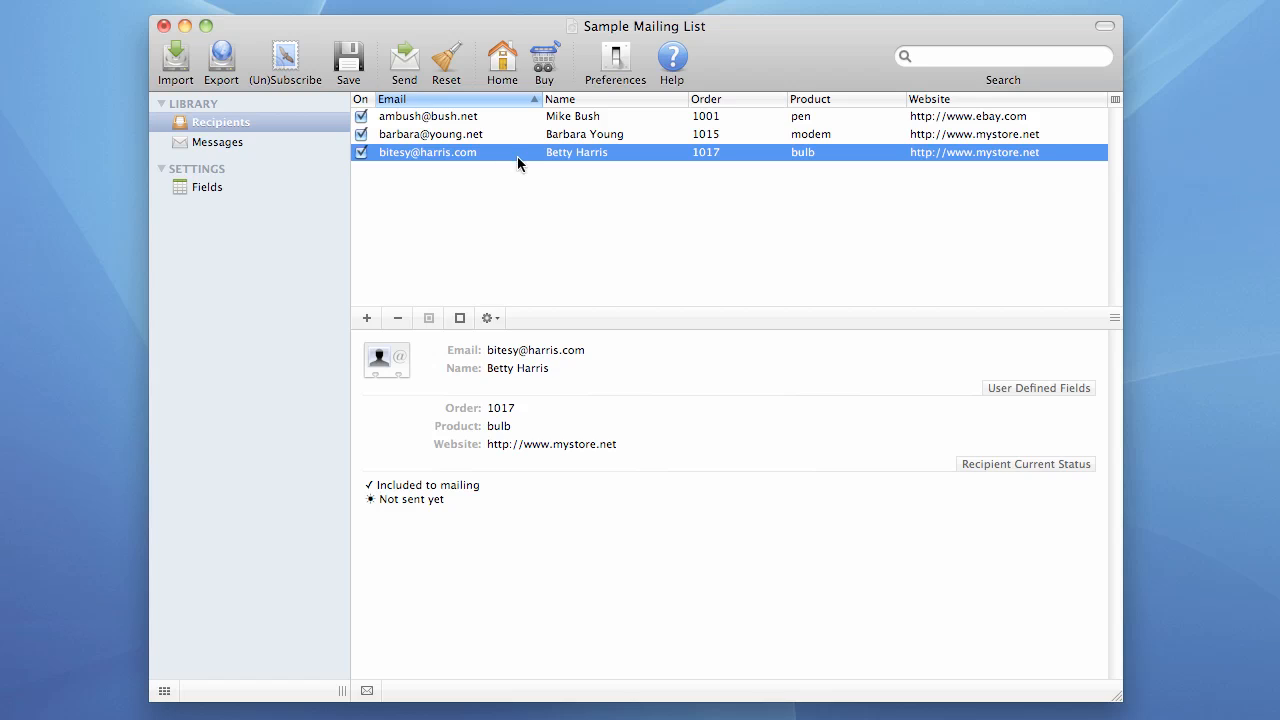
key(F8)
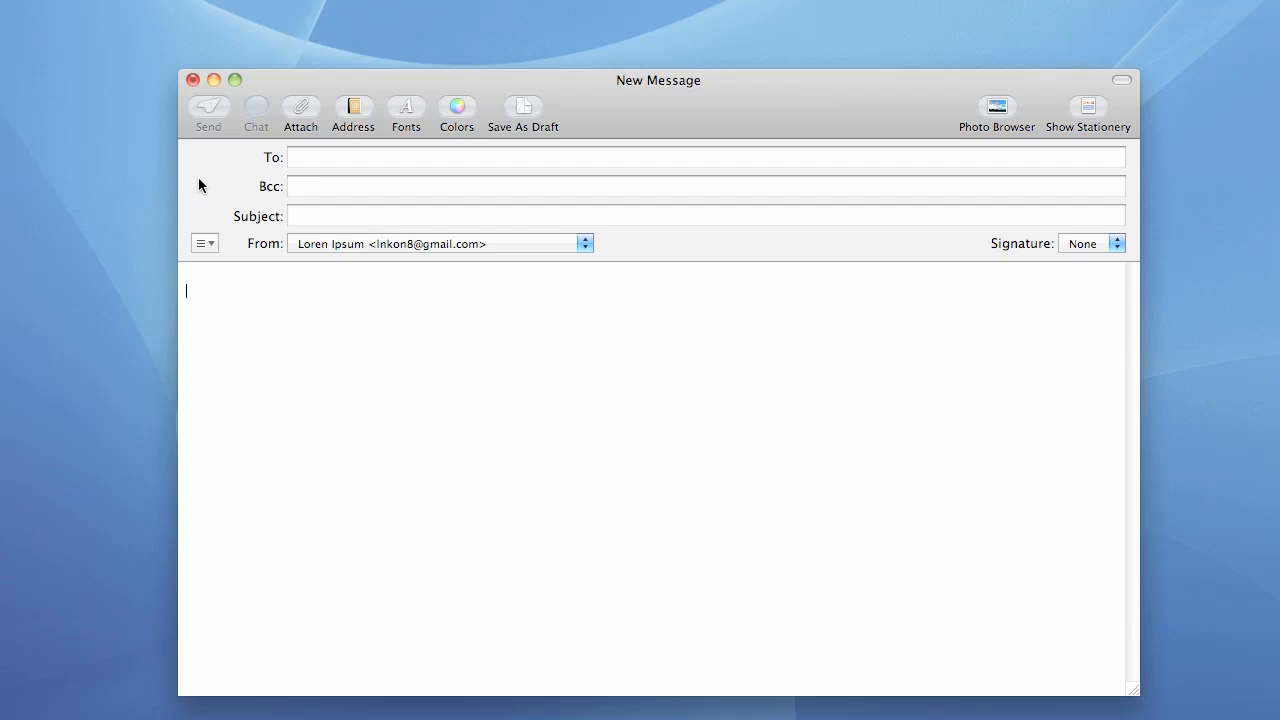
Send a new message to Ltd. Ixis Research with subject 'subscribe' and an empty body
click(354, 157)
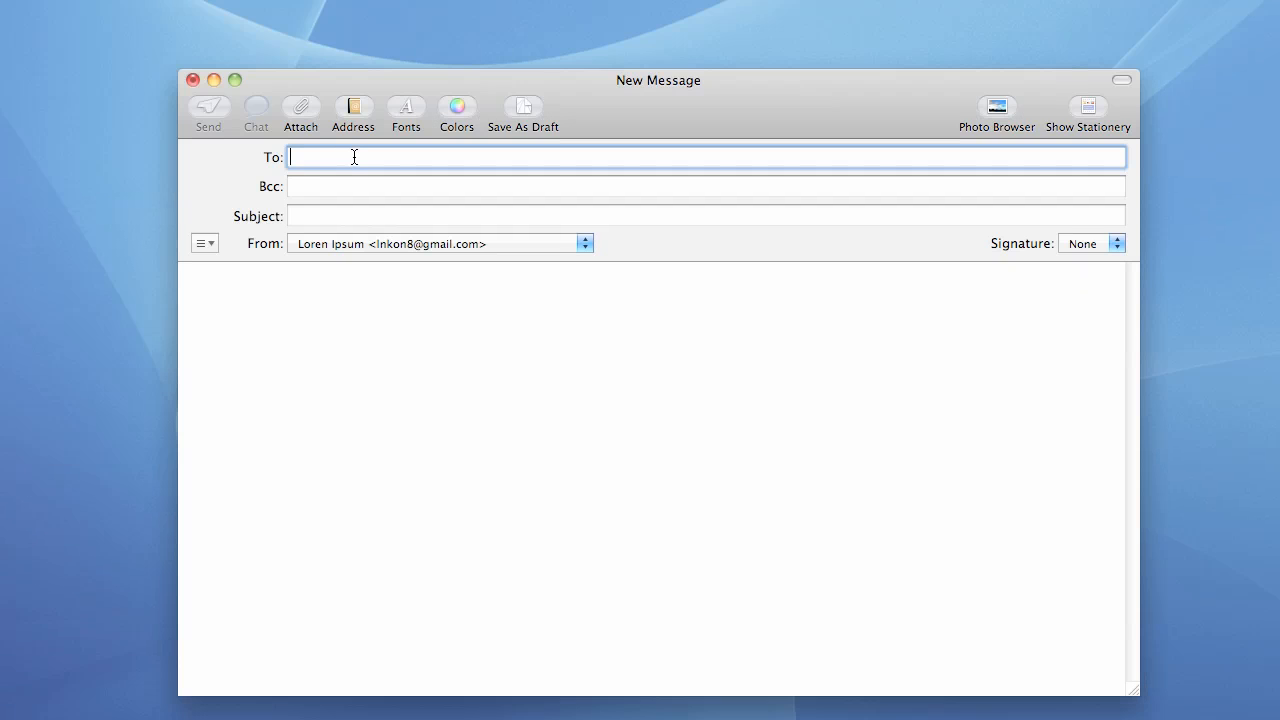
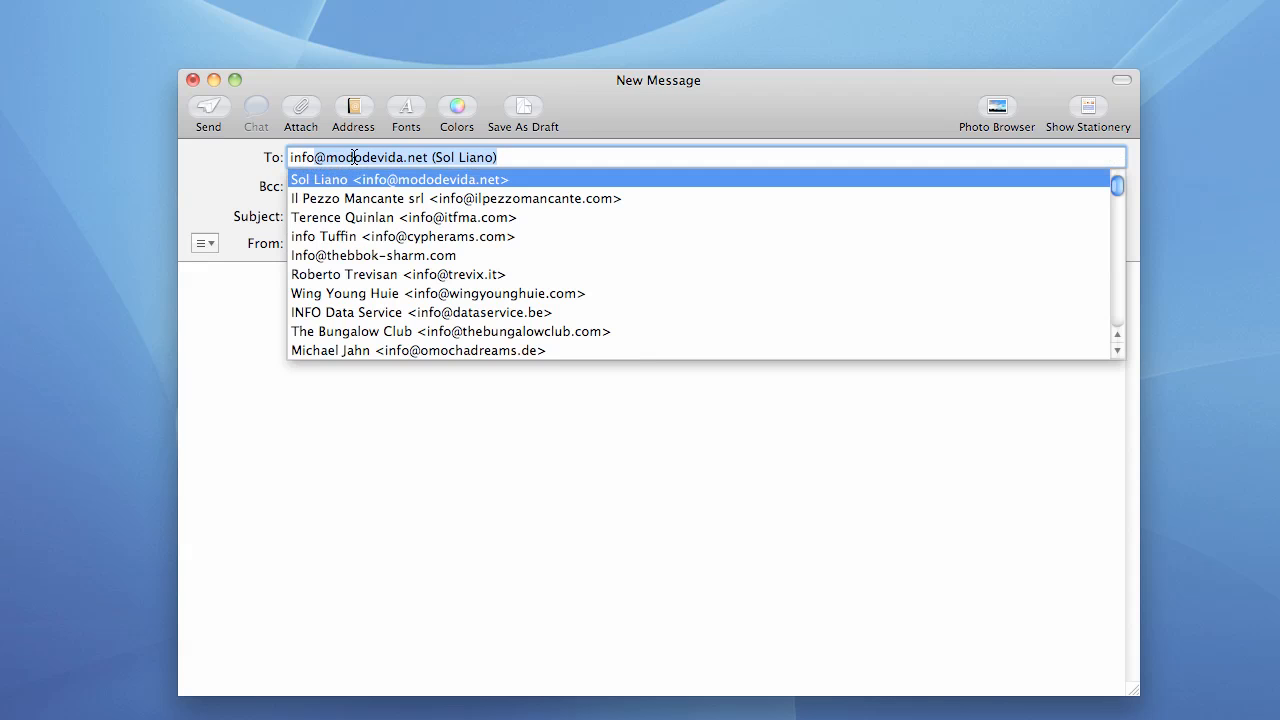
click(403, 374)
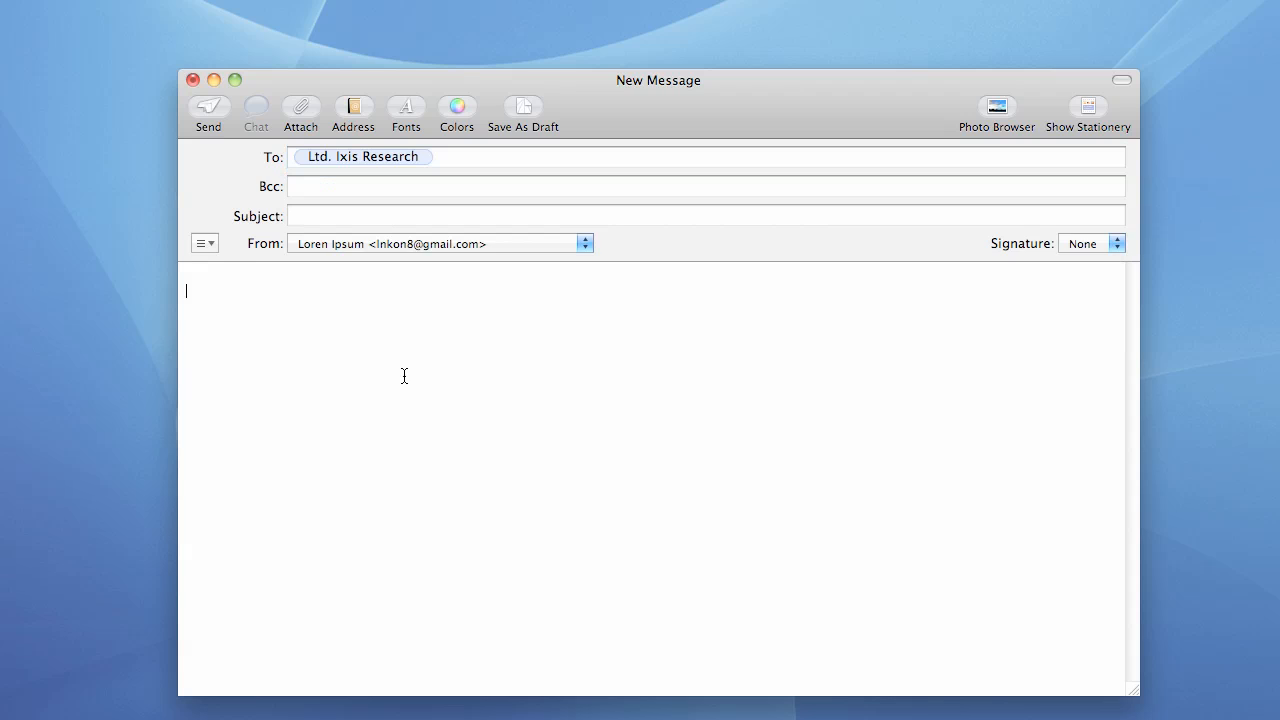
click(343, 214)
text(subscribe)
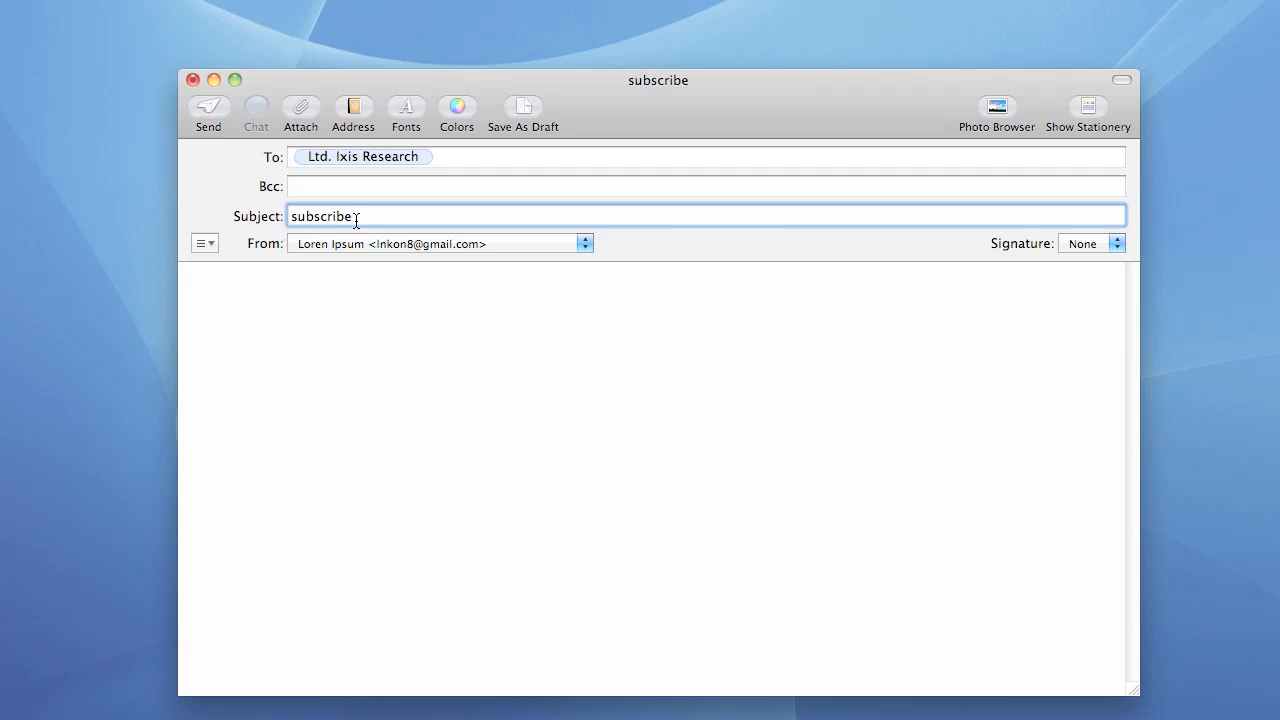
click(306, 300)
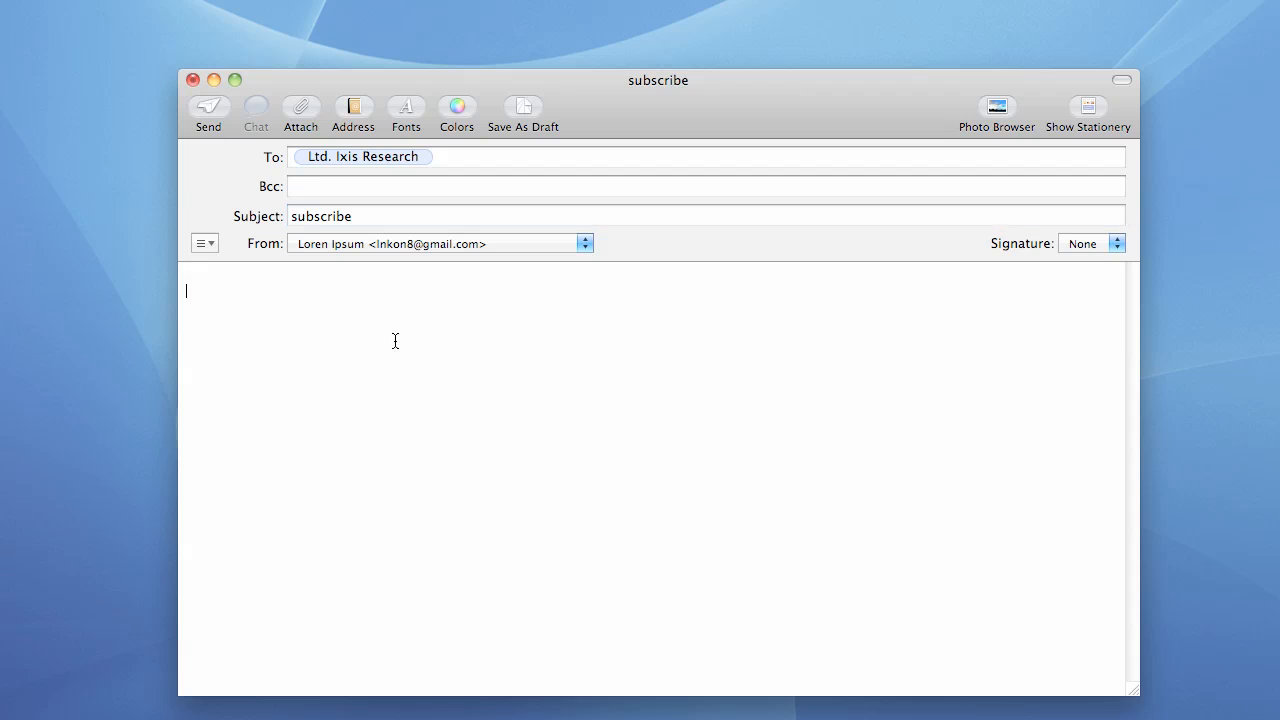
click(208, 108)
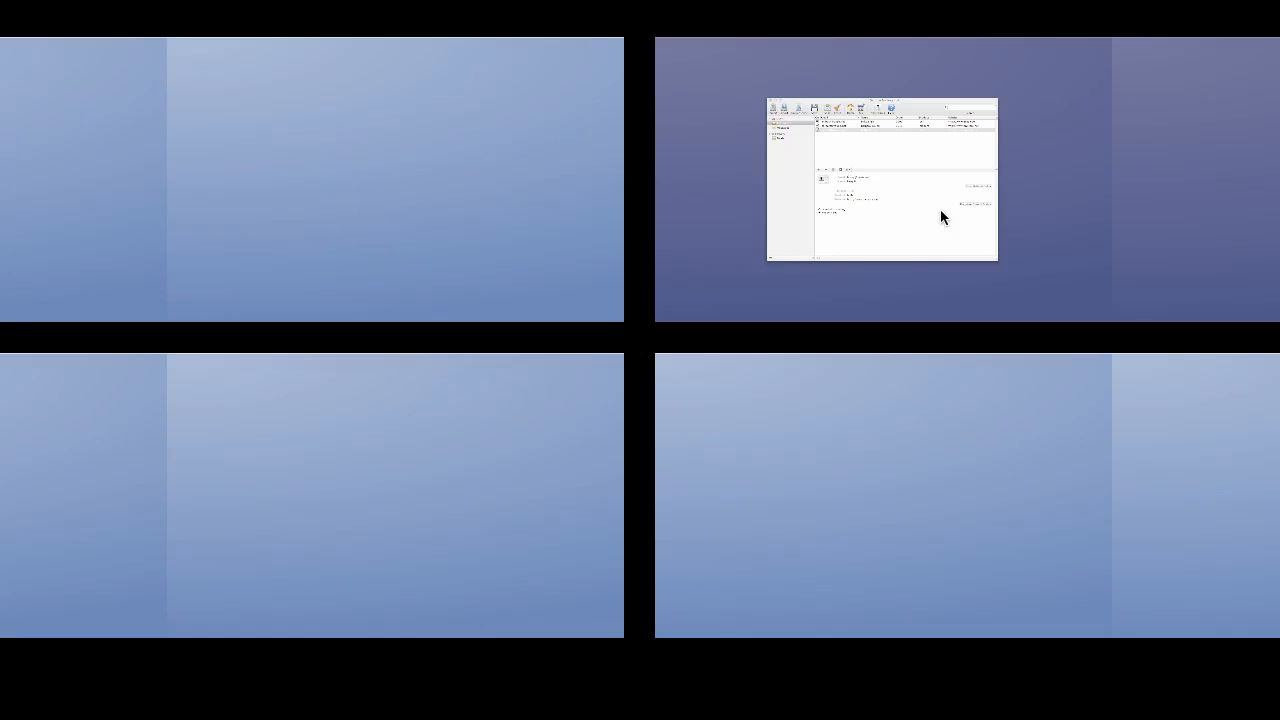
Download pending requests, dismiss the summary, and select the new placeholder-only fourth recipient
click(930, 207)
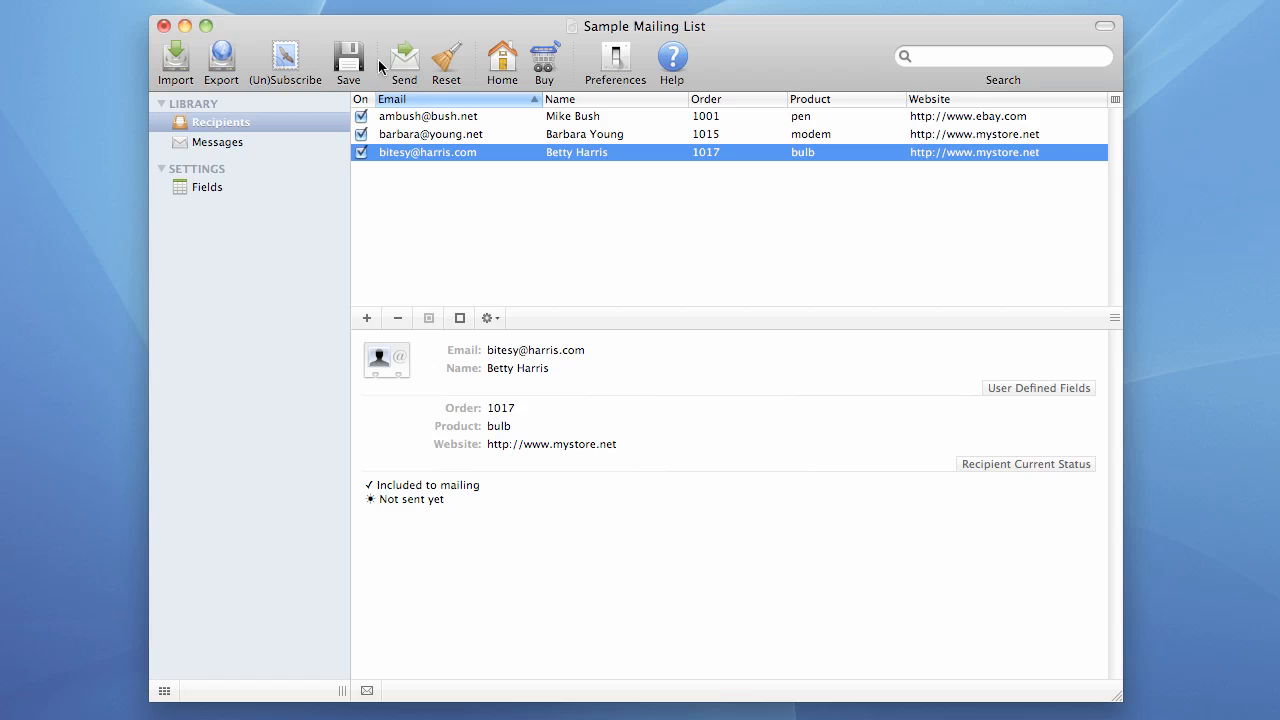
click(284, 58)
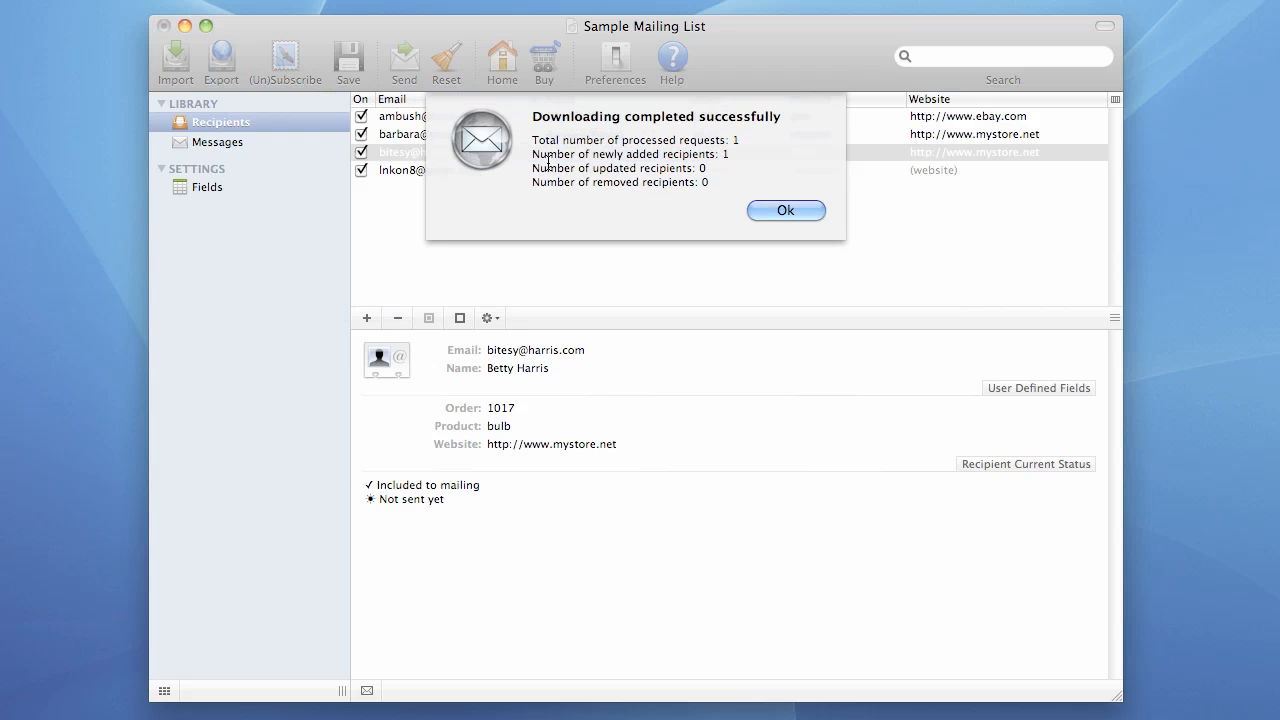
click(779, 209)
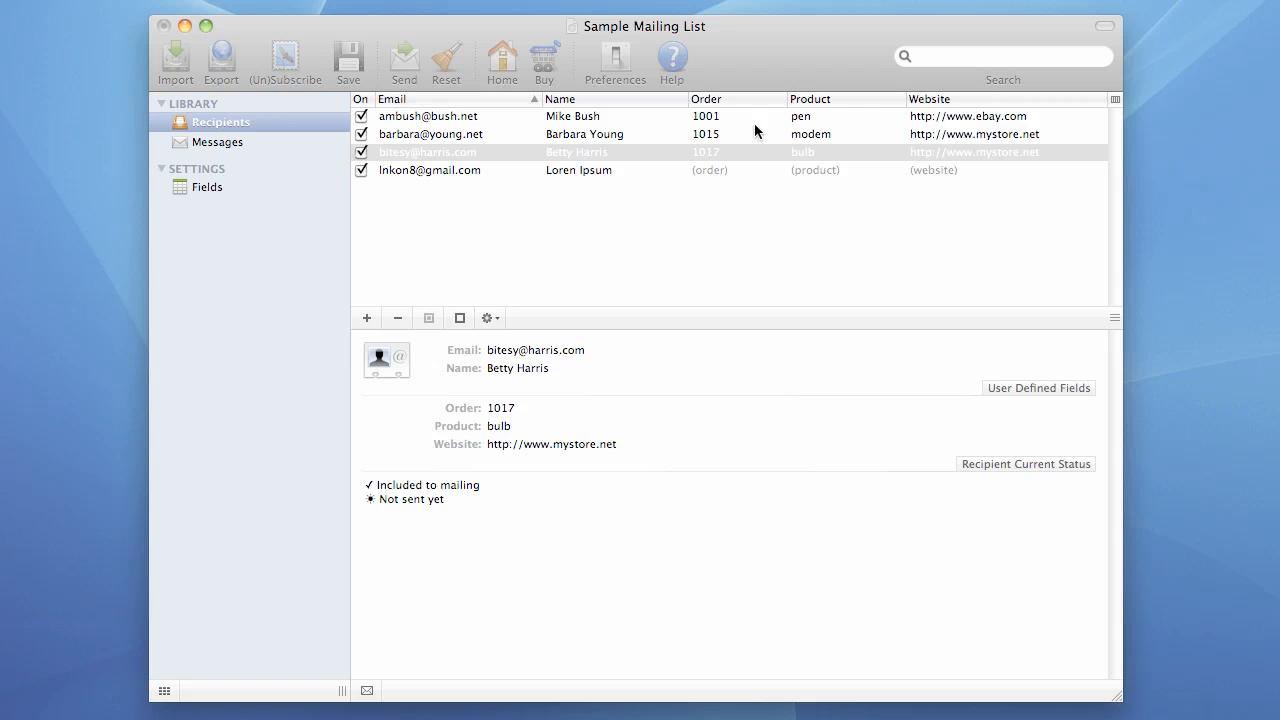
click(560, 170)
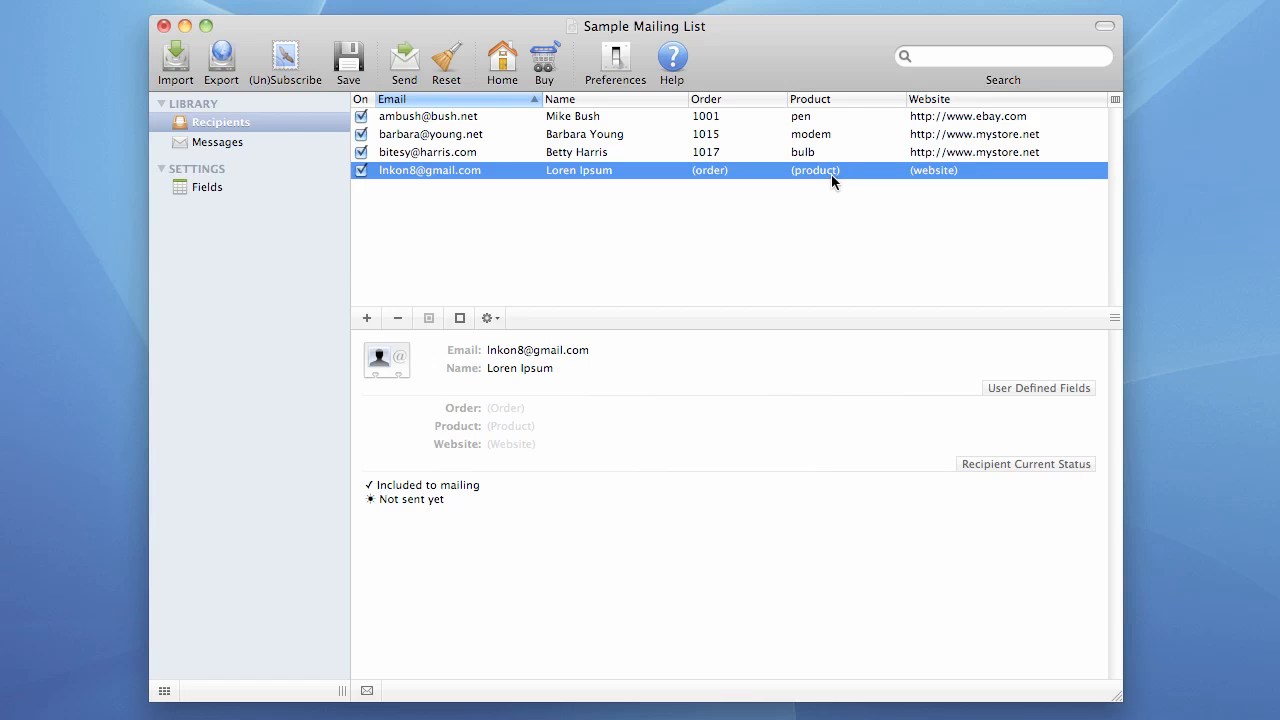
On the Safari desktop, enter the name and e-mail values in the fkeysolutions Contact form
key(F8)
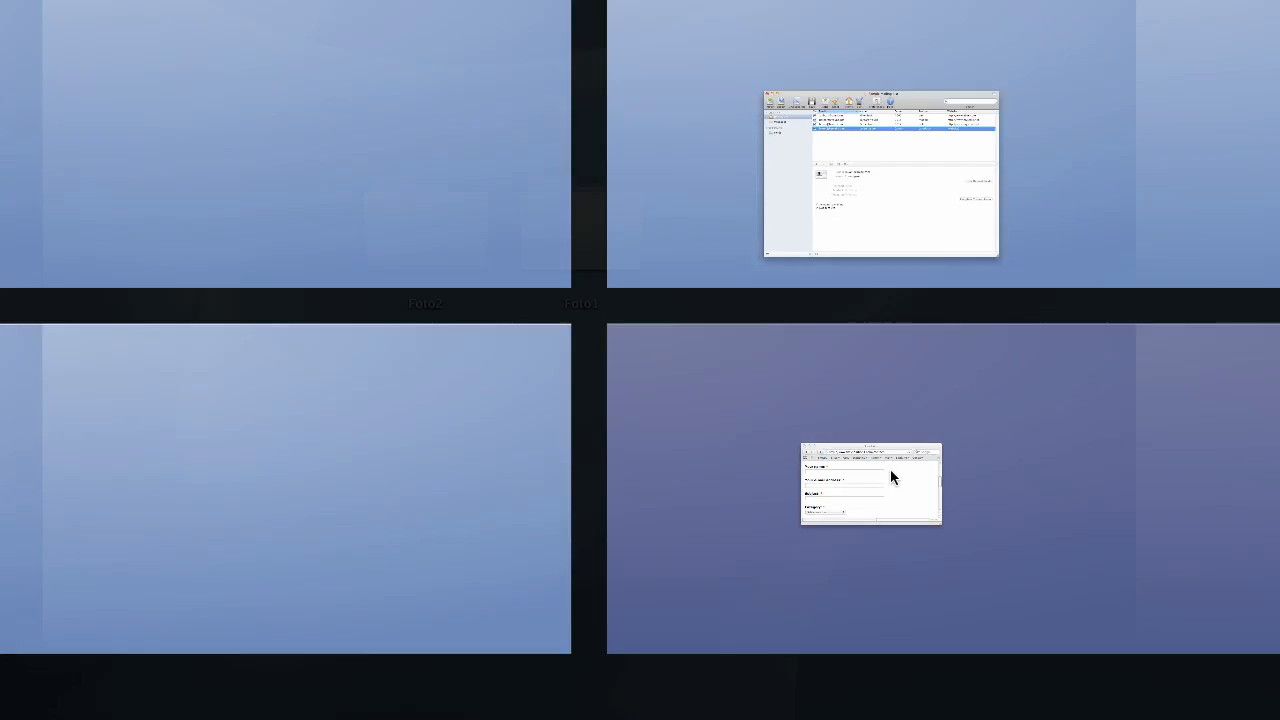
click(890, 469)
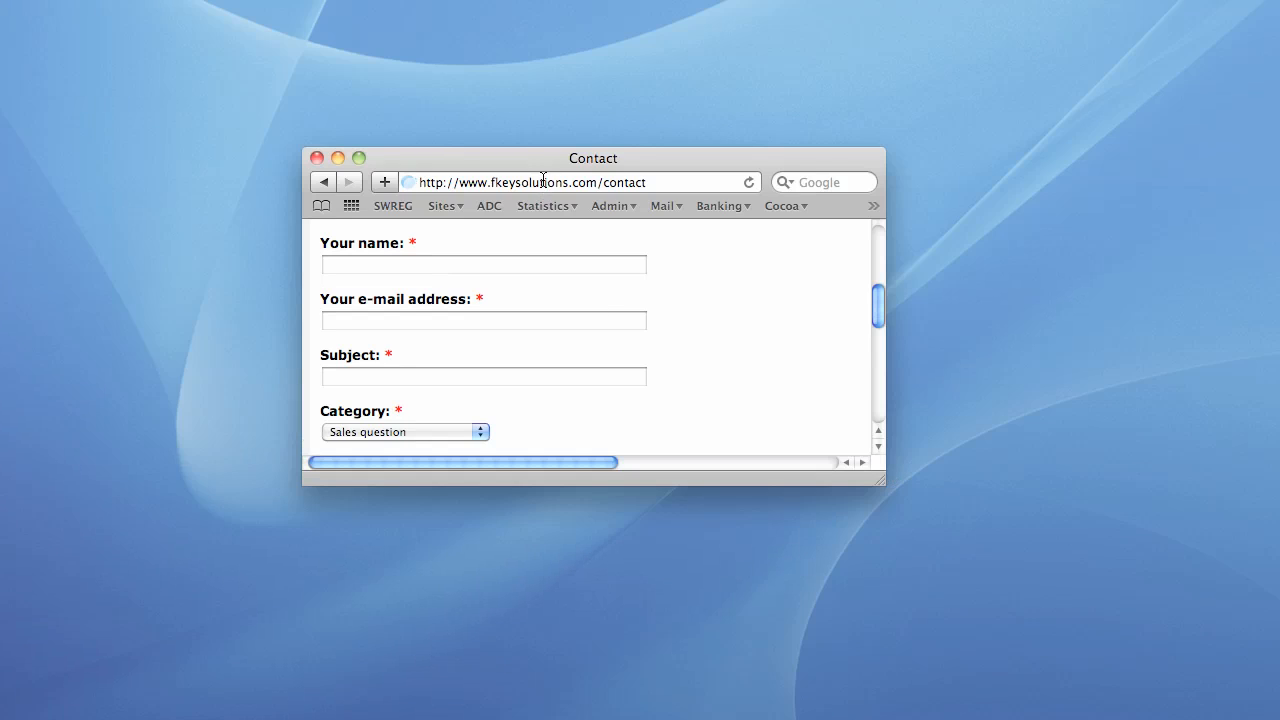
click(395, 265)
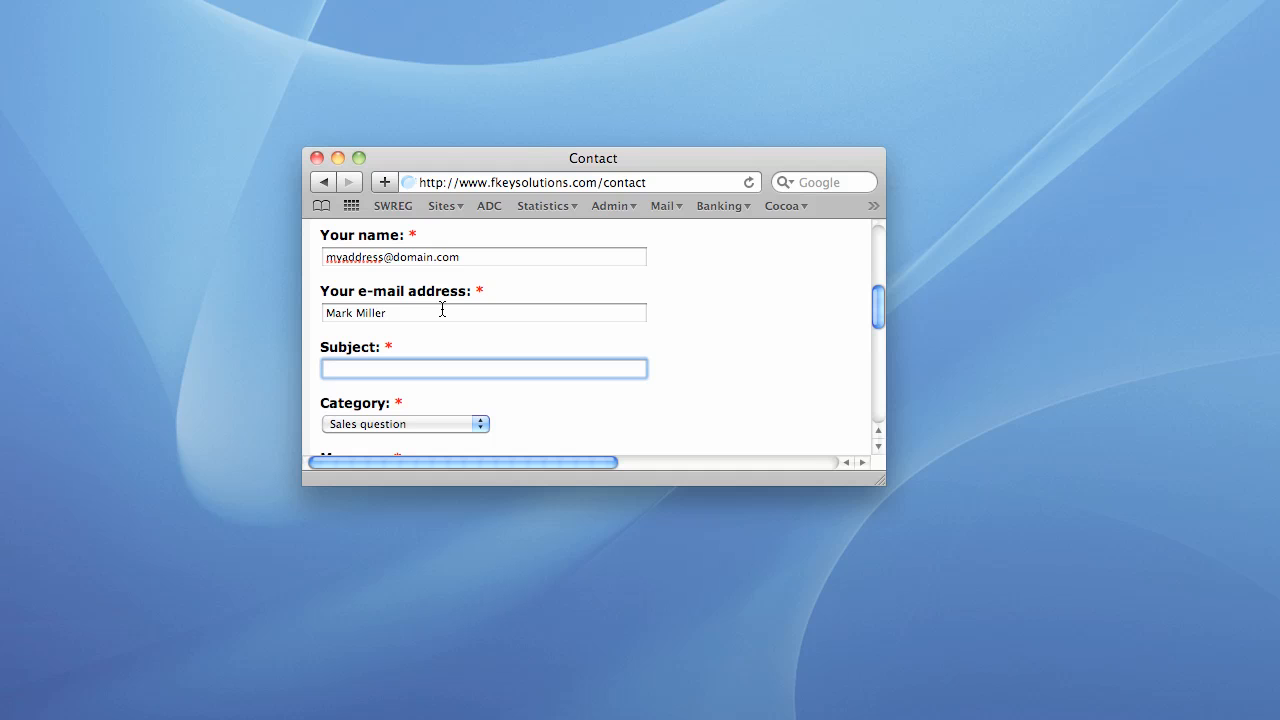
key(F8)
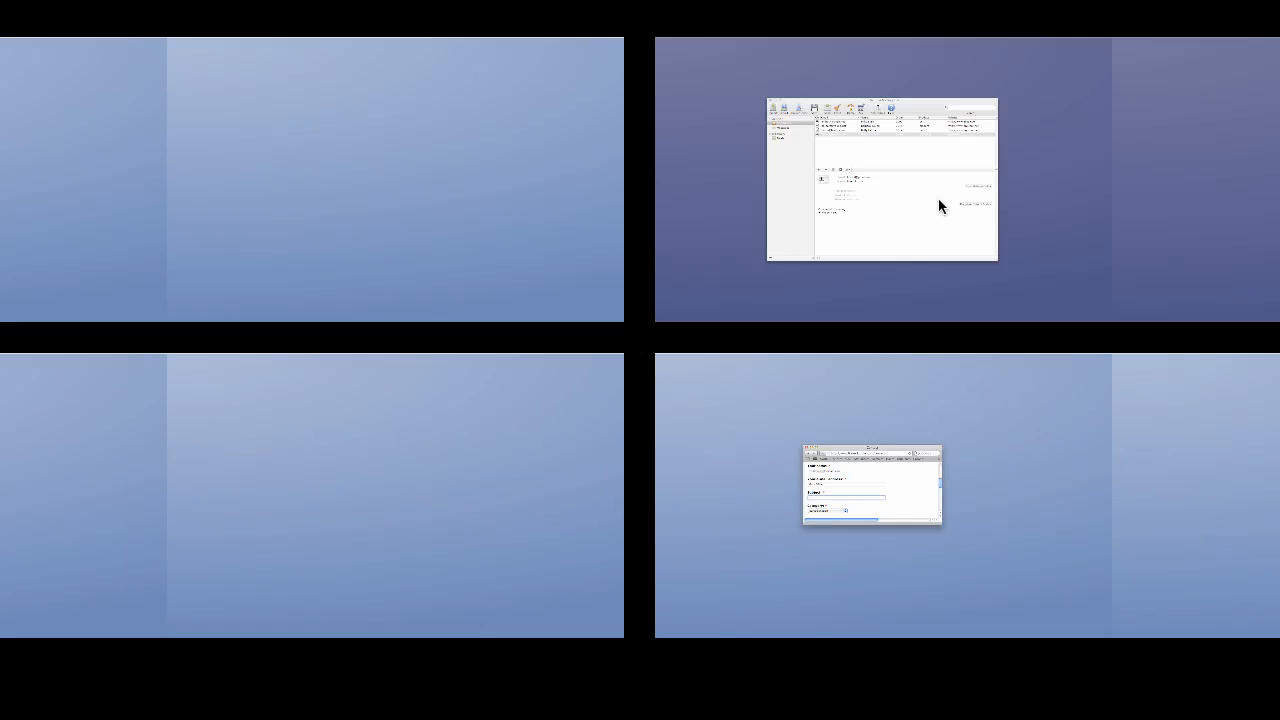
Check the fourth recipient shows order 1221 and board game, then return to the blank new message
click(938, 198)
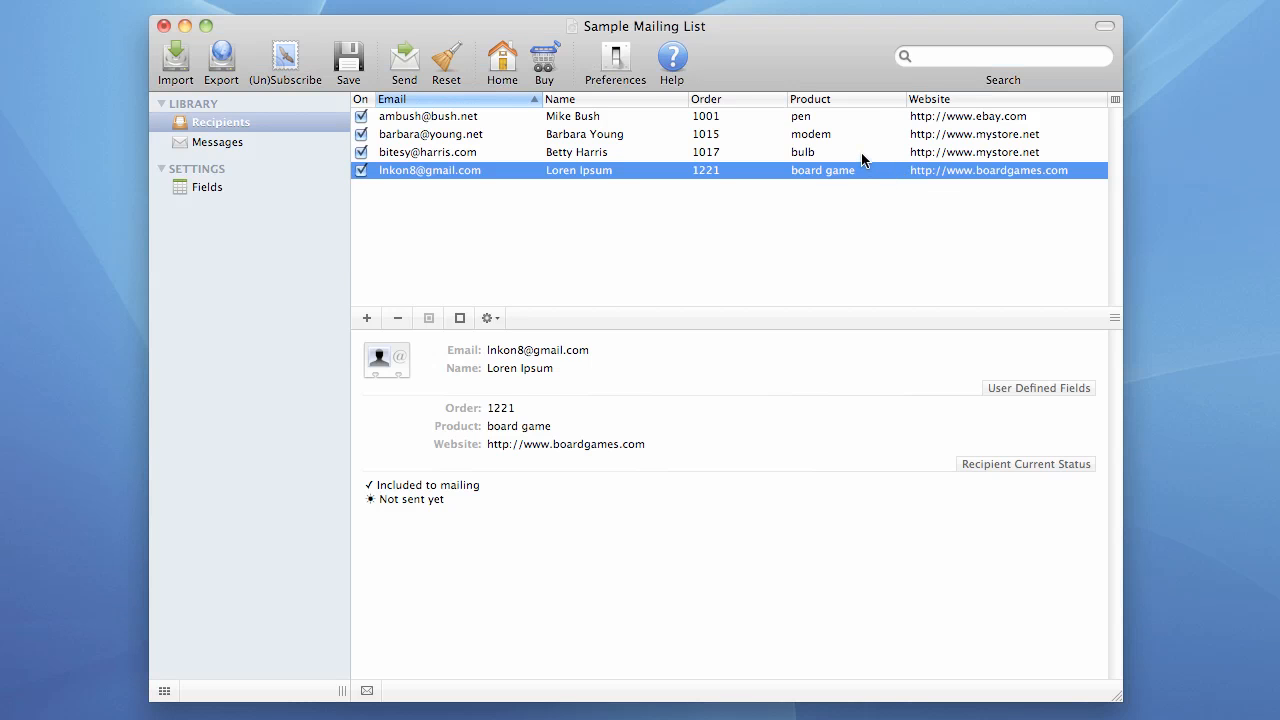
click(864, 156)
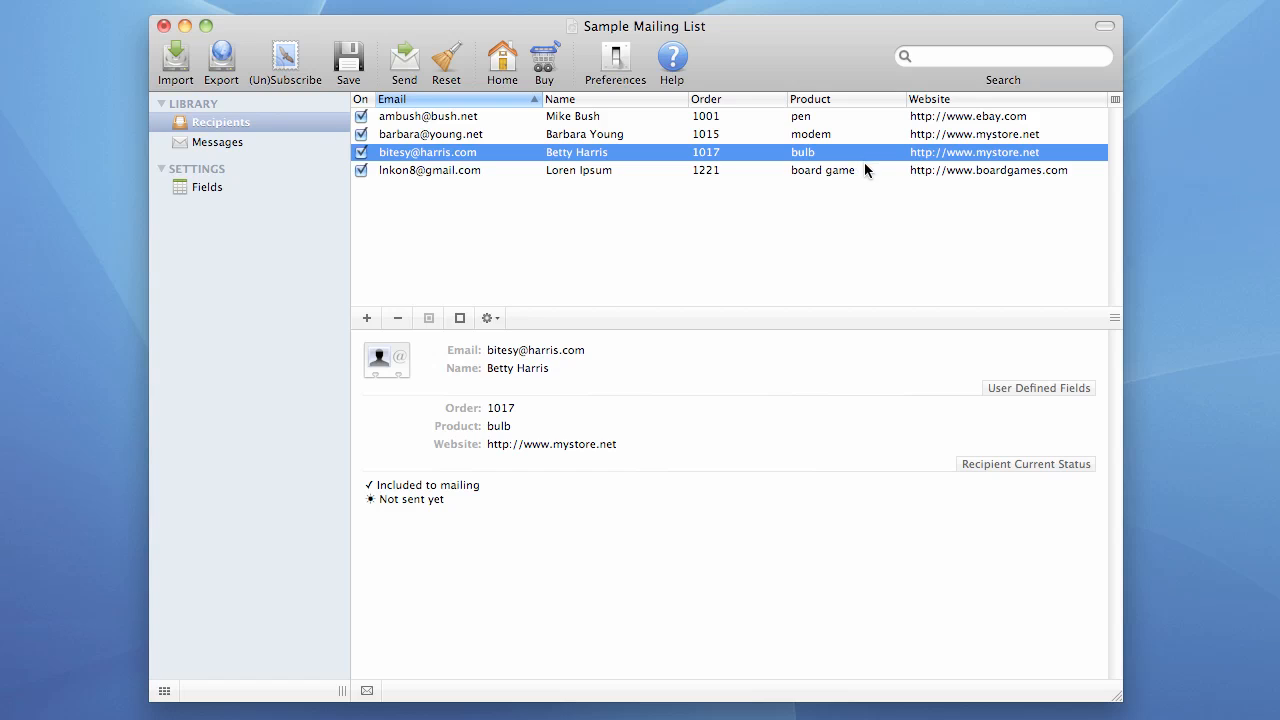
key(F8)
click(97, 140)
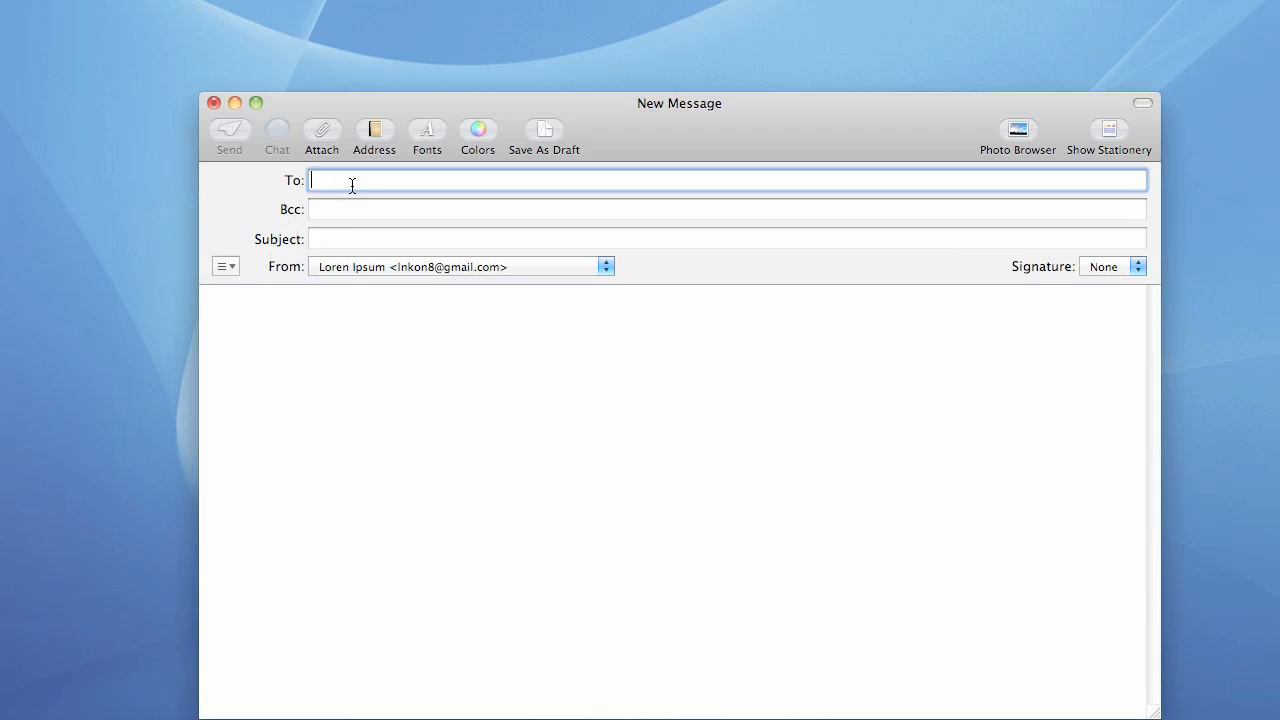
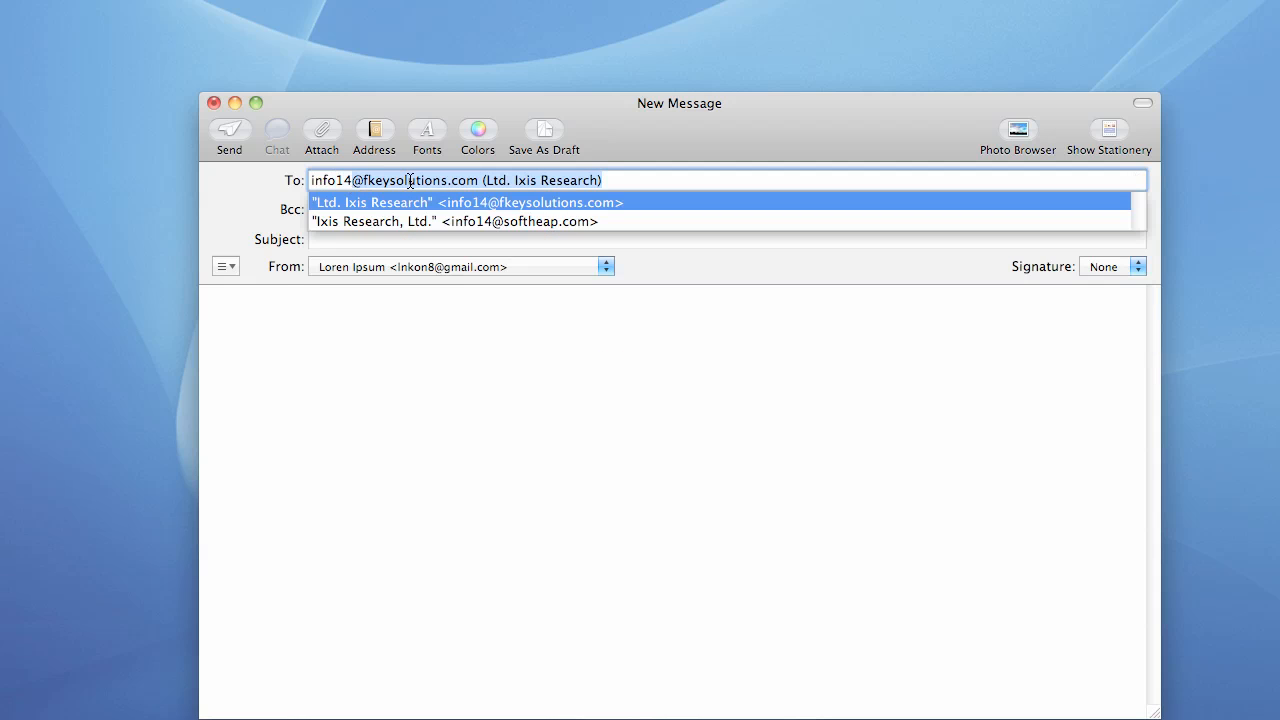
Accept the suggested Ltd. Ixis Research address in To and enter 'unsubscribe' as the subject
key(Return)
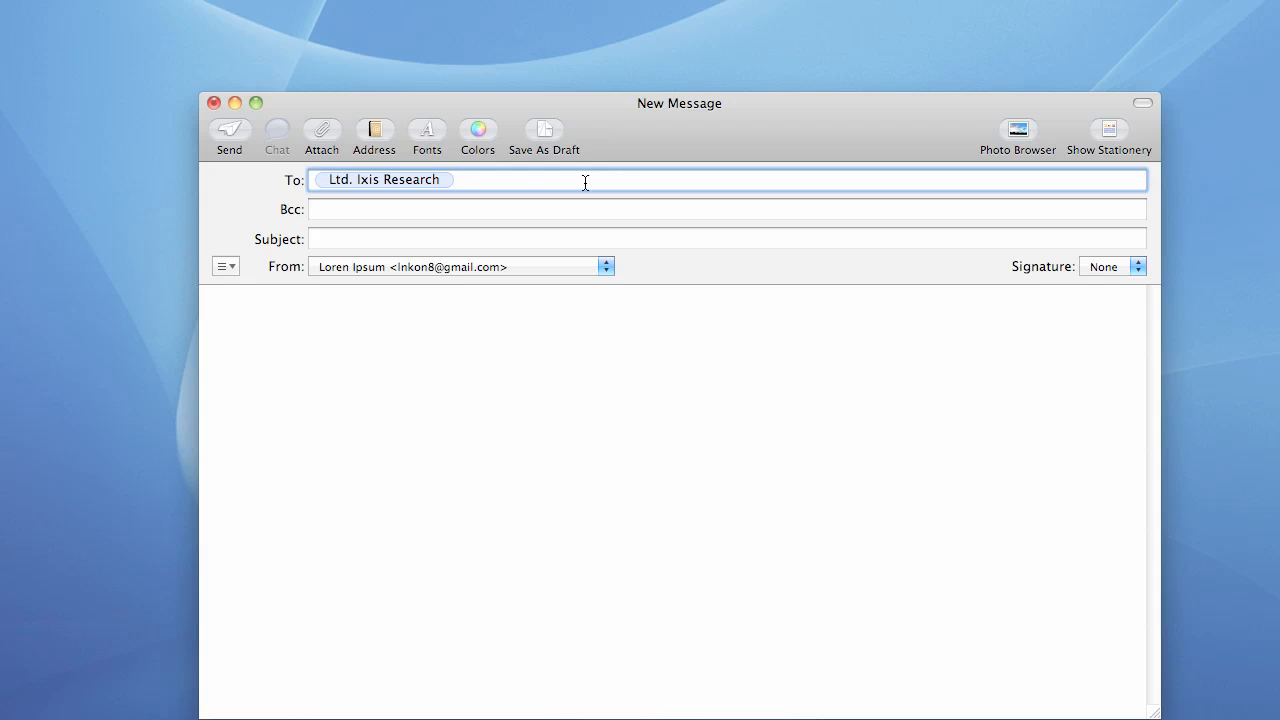
click(354, 241)
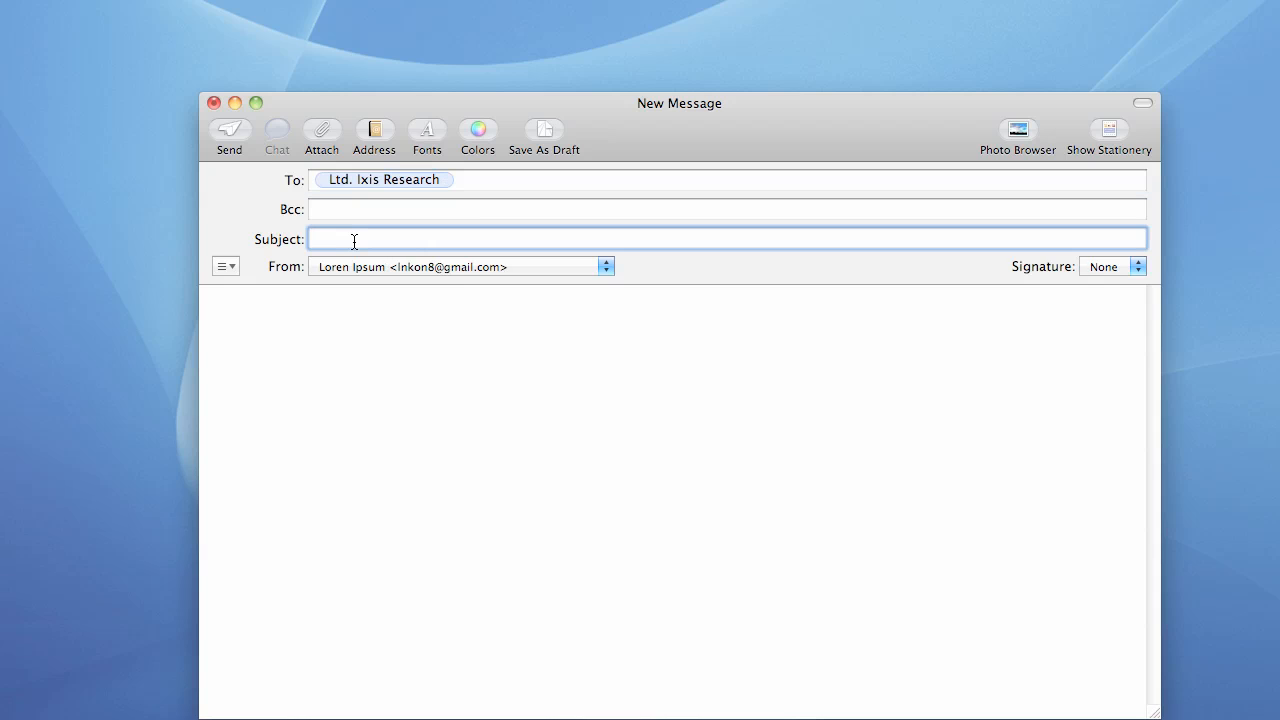
text(unsubscribe)
click(400, 319)
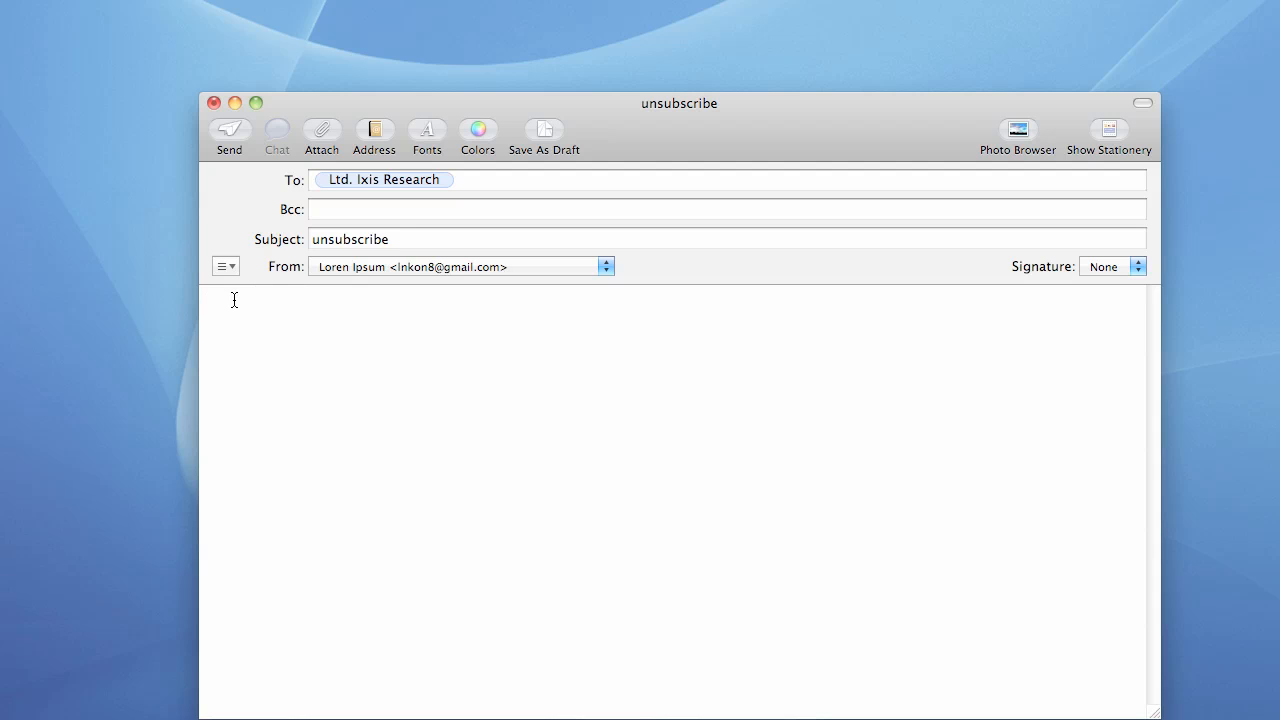
Type then delete the placeholder body line, and send the 'unsubscribe' message with an empty body
text(0)
text(EMAIL)
text(=)
text(xxx)
text(@address.)
text(com)
drag(371, 306, 256, 303)
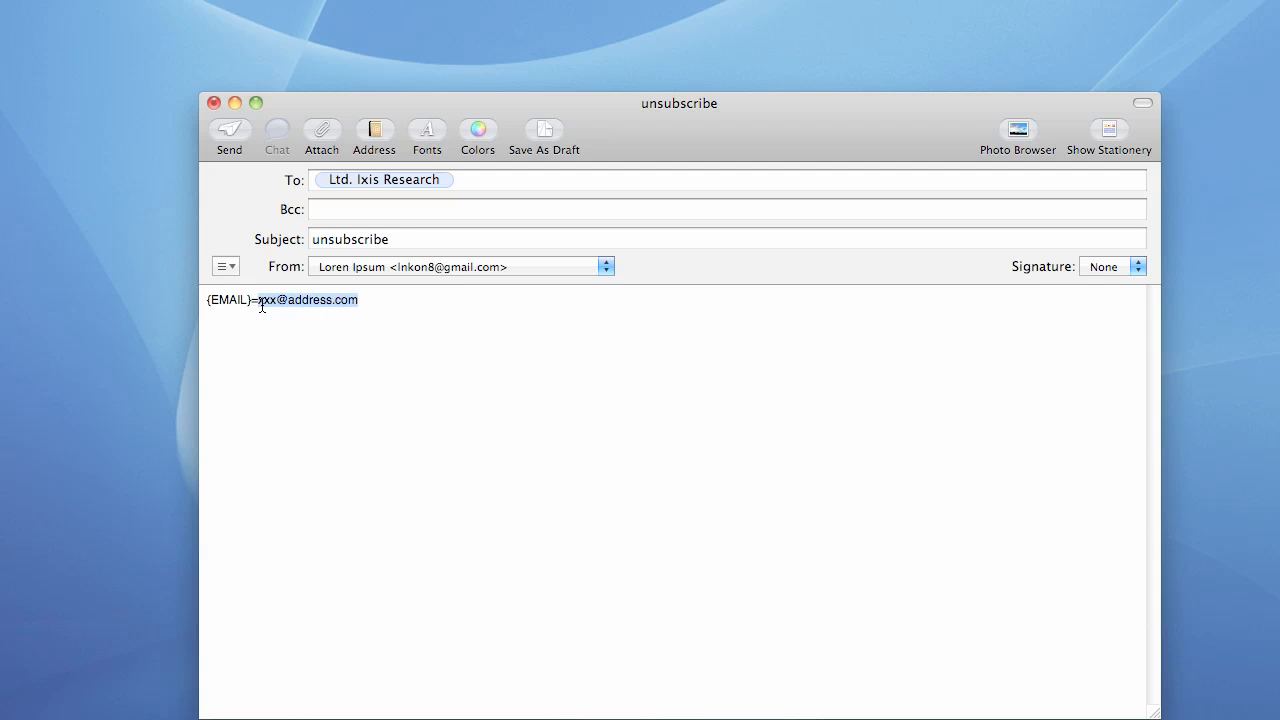
drag(362, 322, 200, 289)
key(BackSpace)
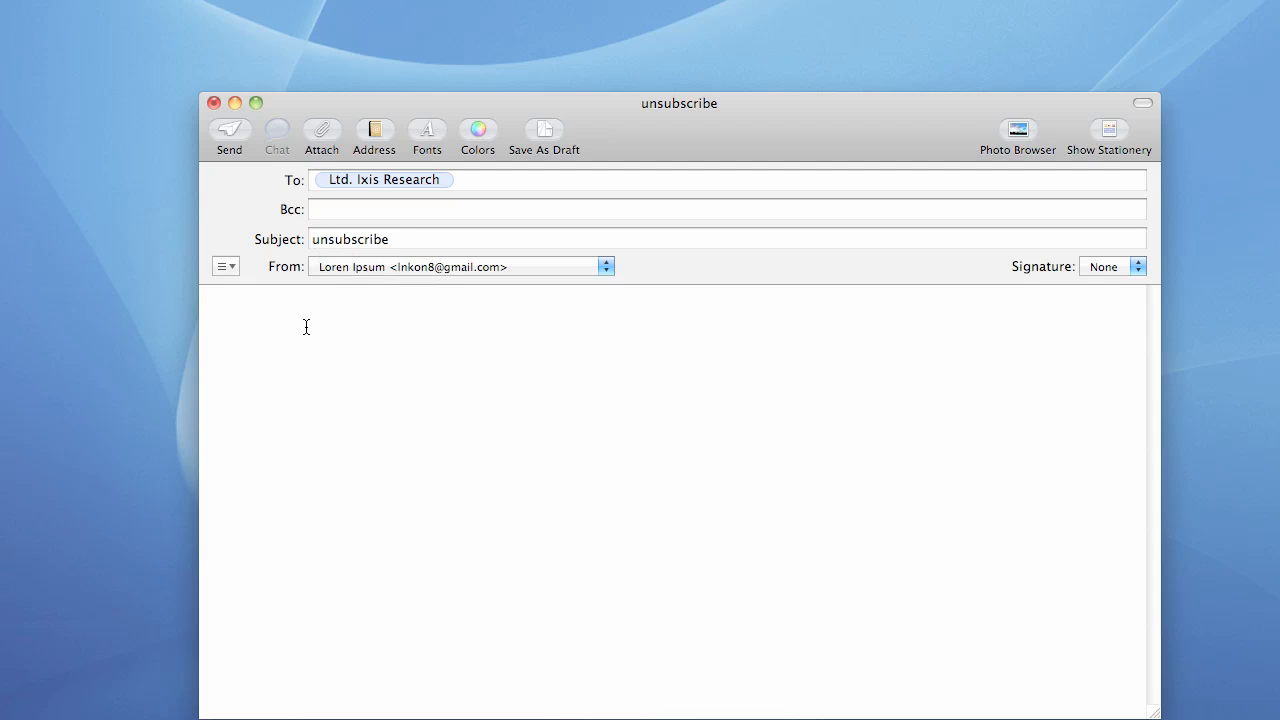
click(229, 130)
key(F8)
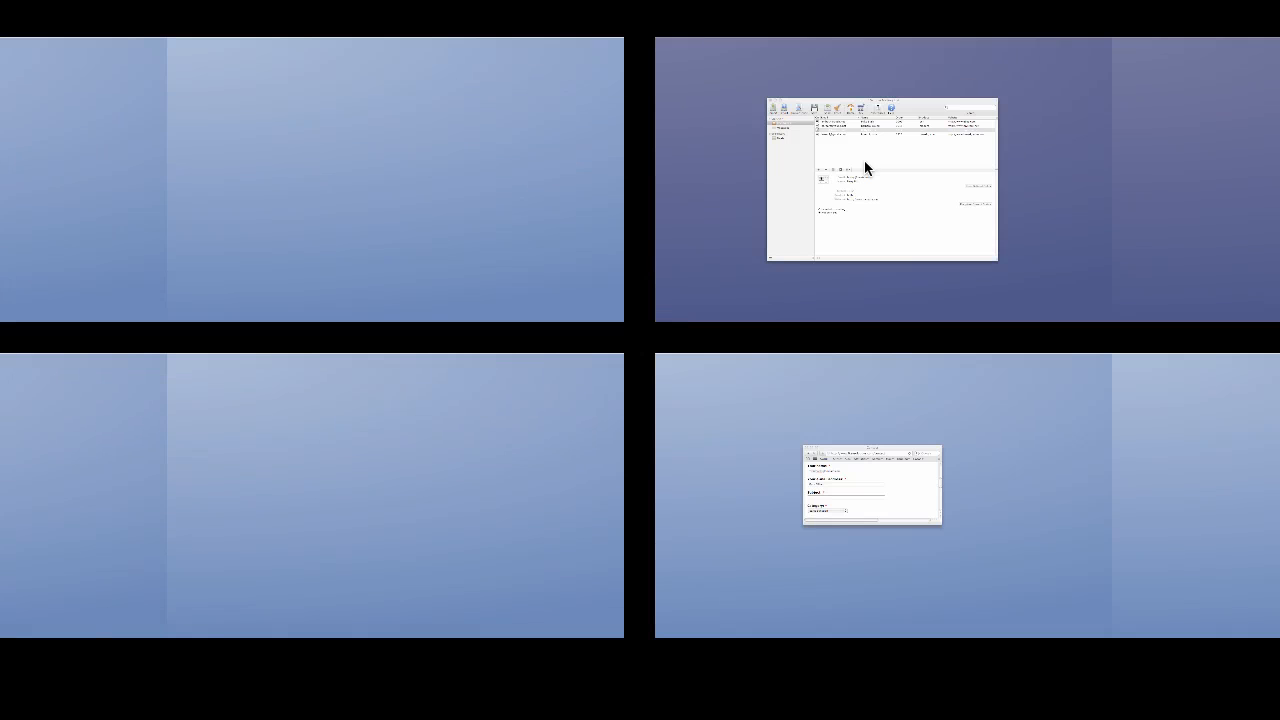
Download the pending unsubscribe request in the mailing list and dismiss the one-request summary
click(864, 160)
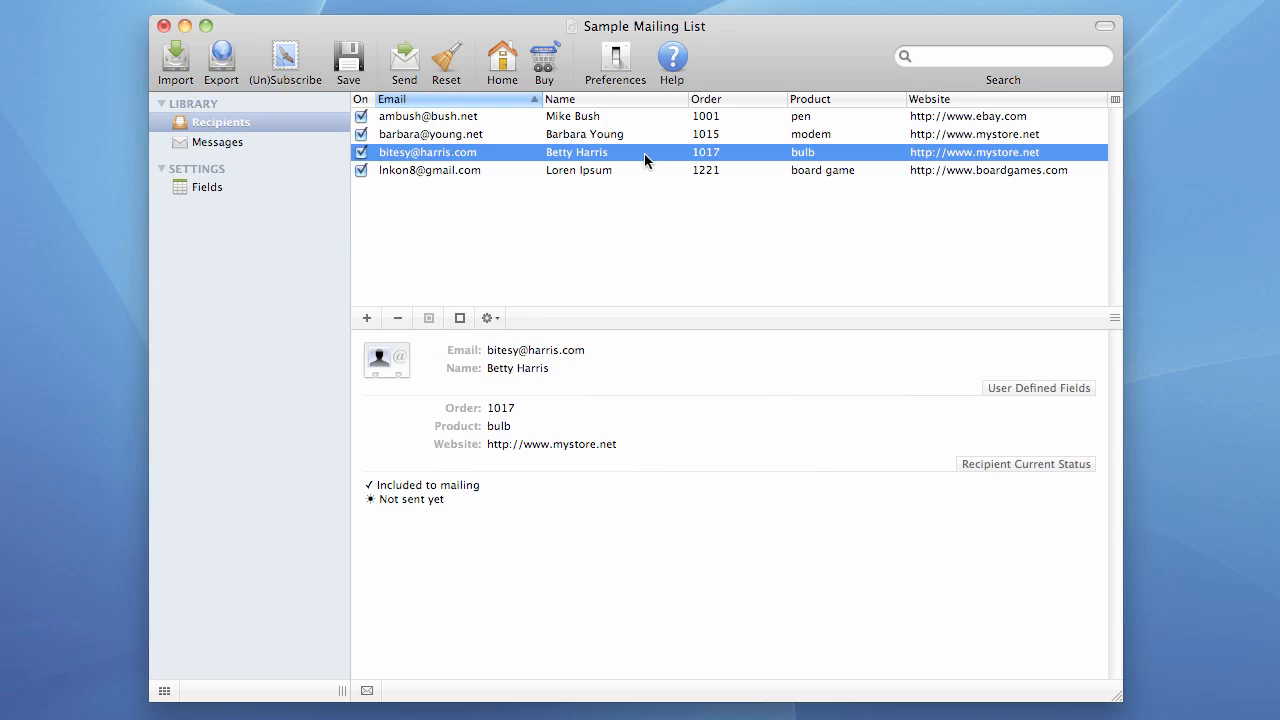
click(286, 56)
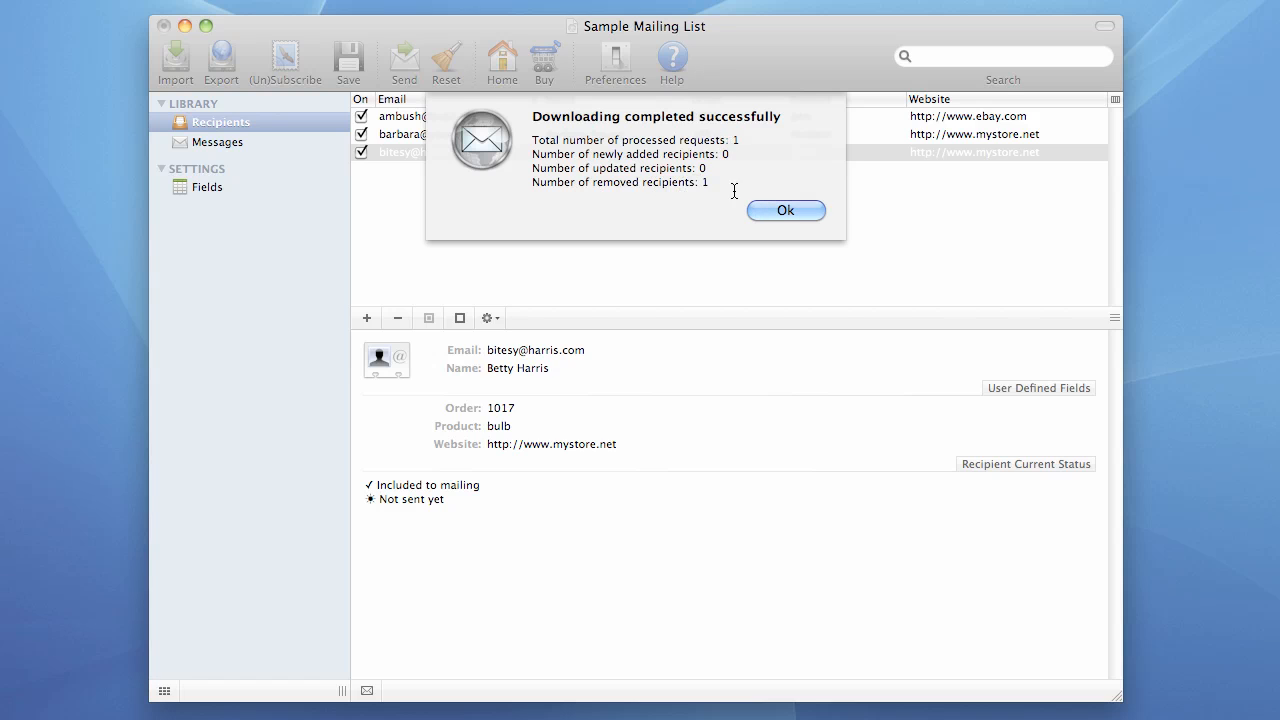
click(777, 206)
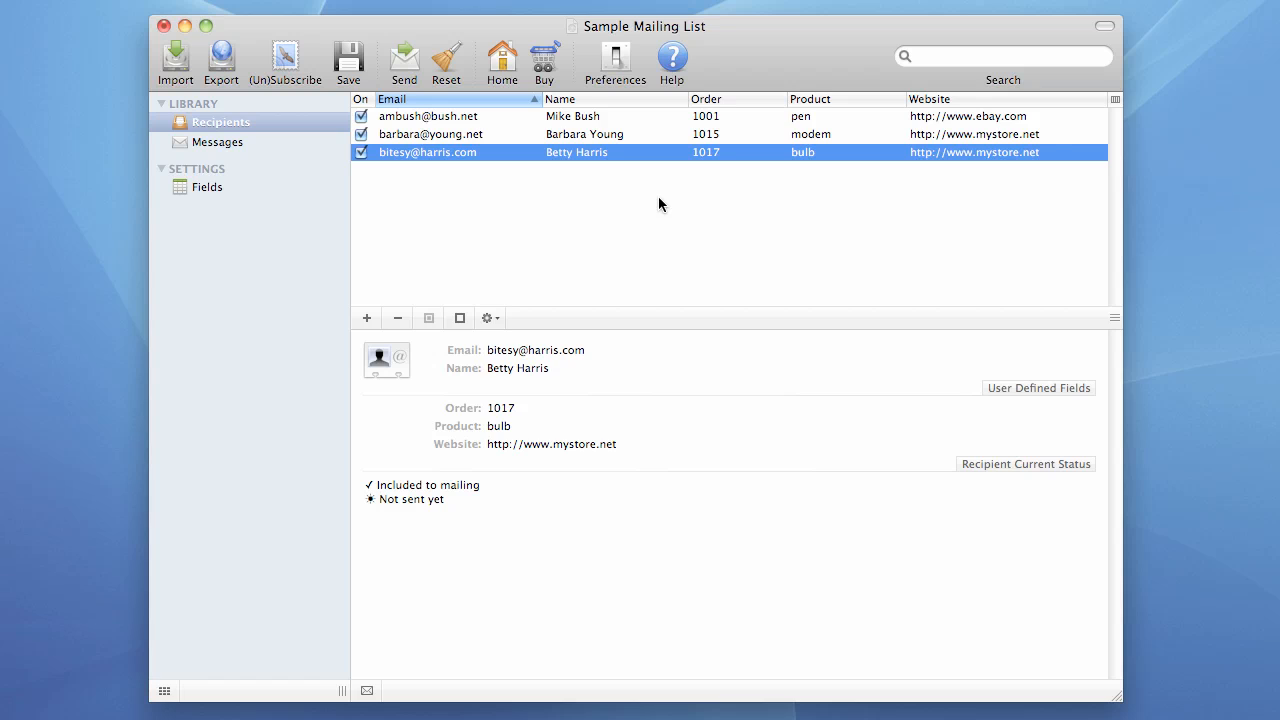